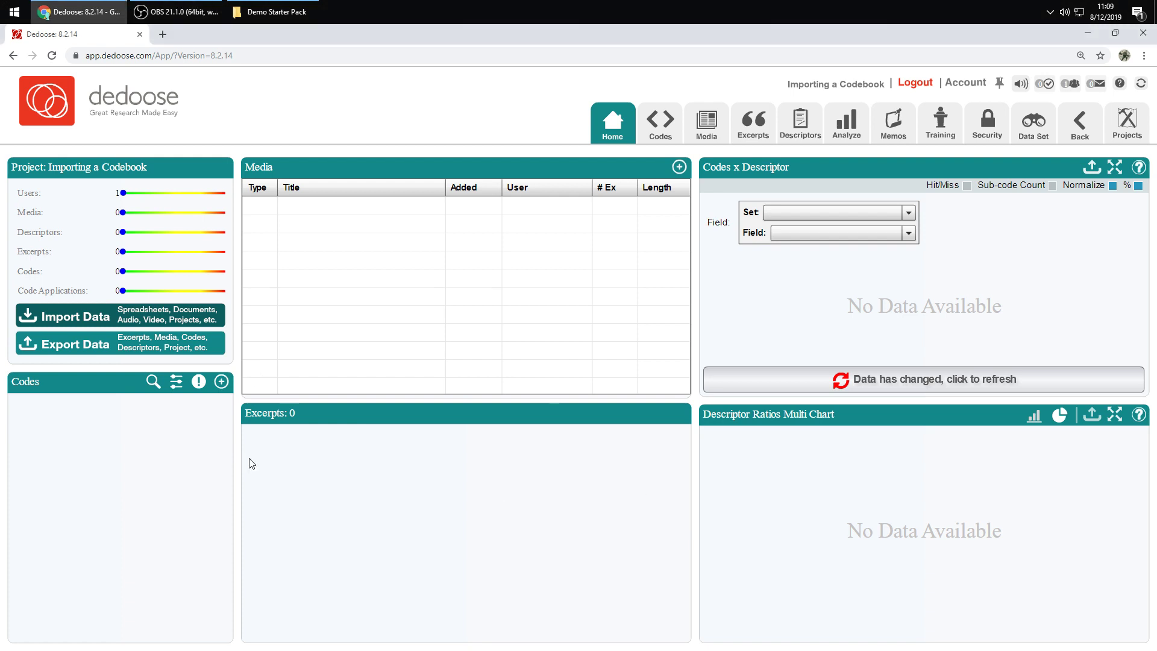
# Refresh the Codes x Descriptor chart and show the Codes panel action list.
pyautogui.click(915, 390)
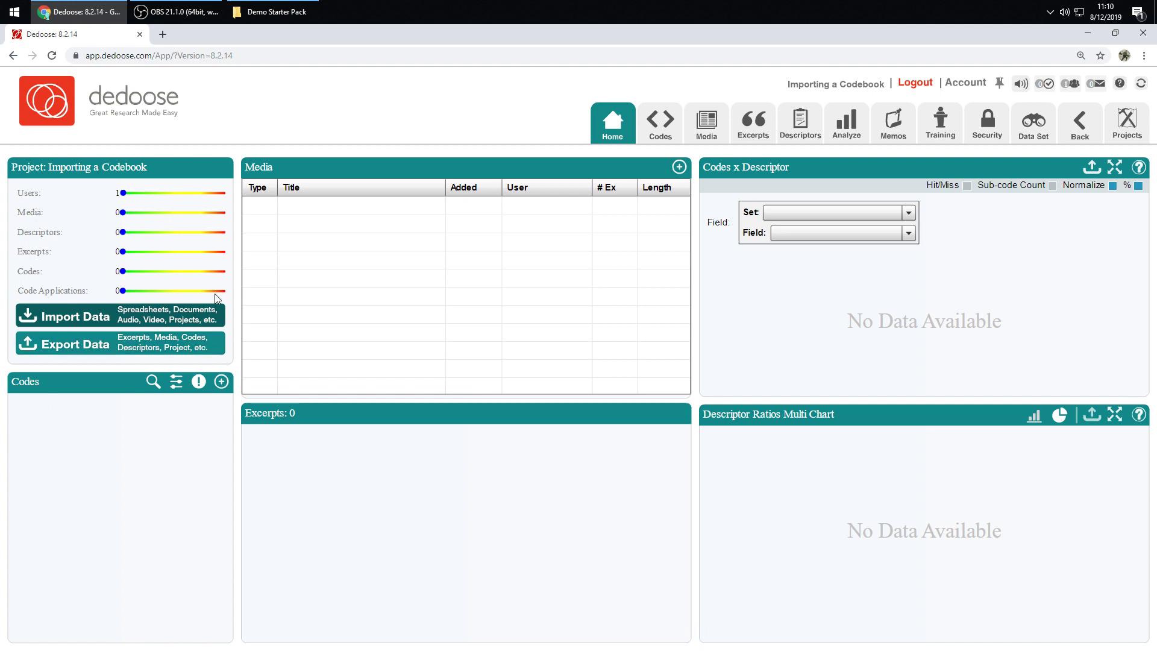
pyautogui.click(198, 380)
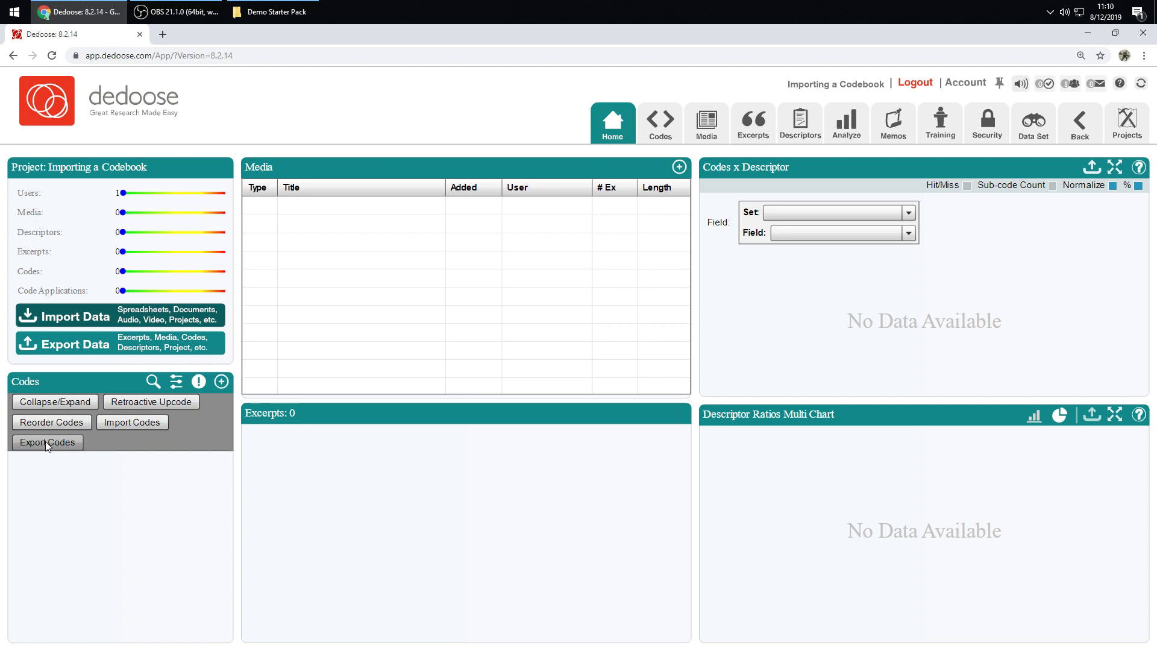
# Export the codes as an Excel 2007+ (xlsx) workbook into the Demo Starter Pack folder.
pyautogui.click(45, 441)
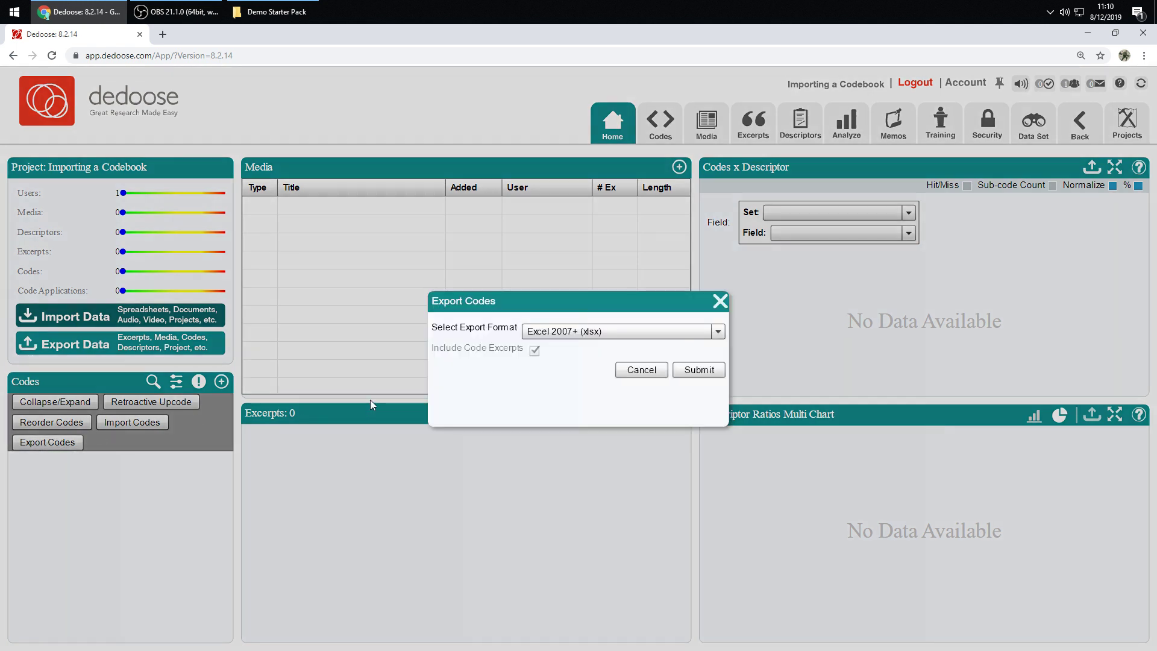
pyautogui.click(705, 372)
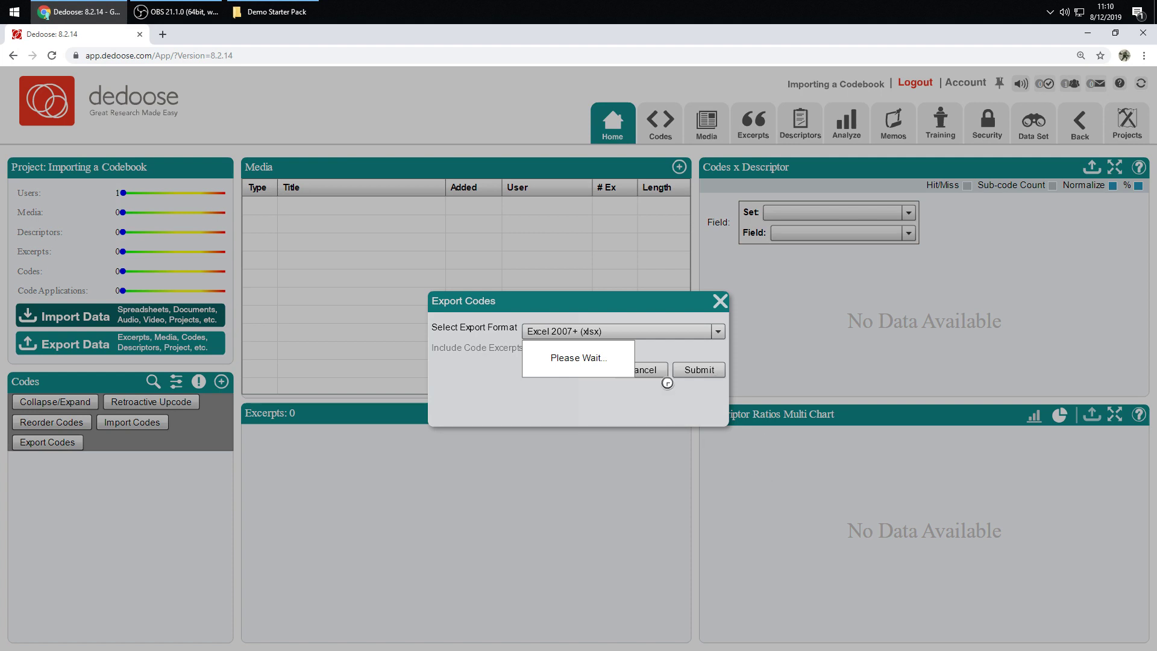
pyautogui.click(583, 384)
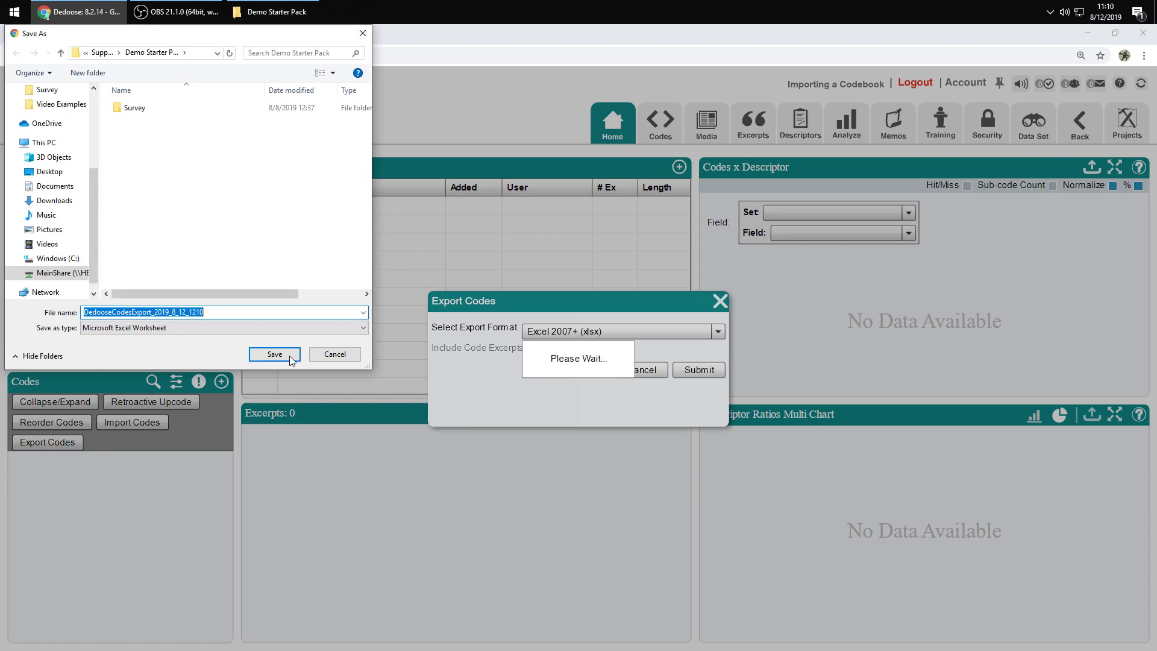
pyautogui.click(289, 359)
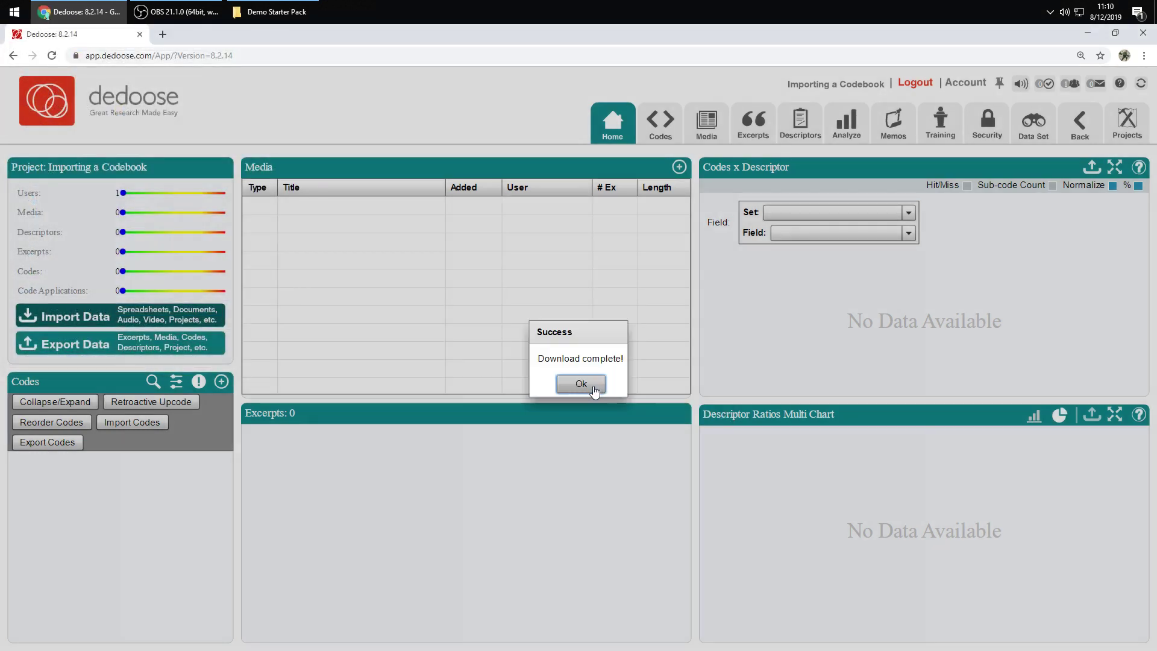
# Dismiss the download notice and open DedooseCodesExport from Demo Starter Pack in Excel.
pyautogui.click(588, 385)
pyautogui.click(273, 12)
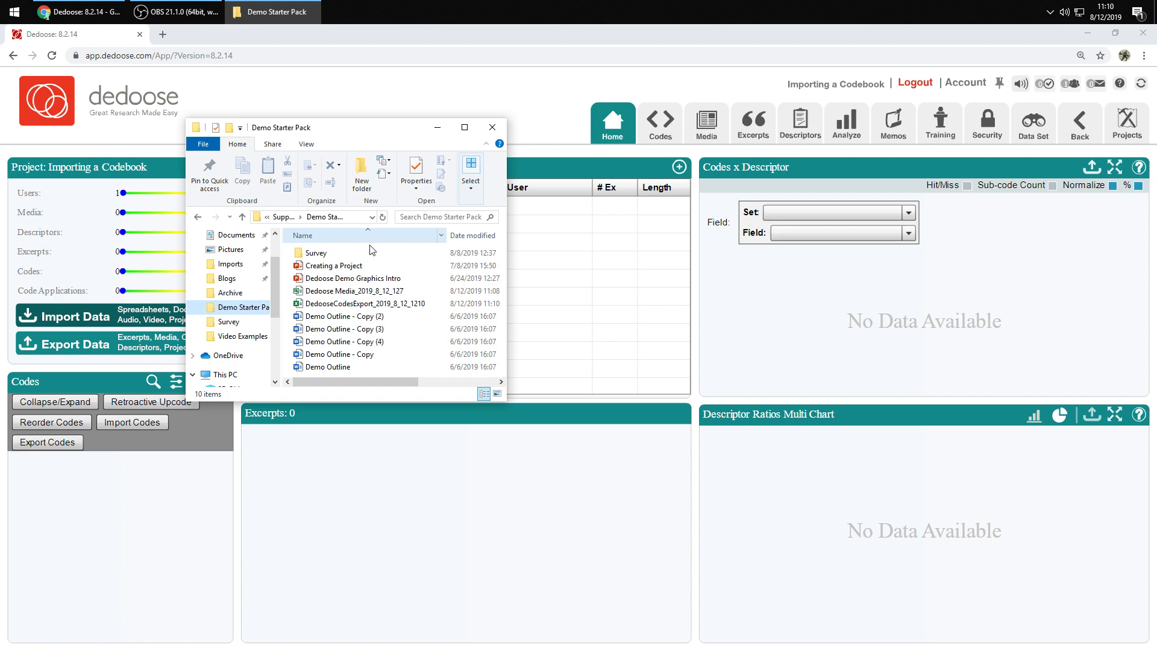
pyautogui.click(366, 305)
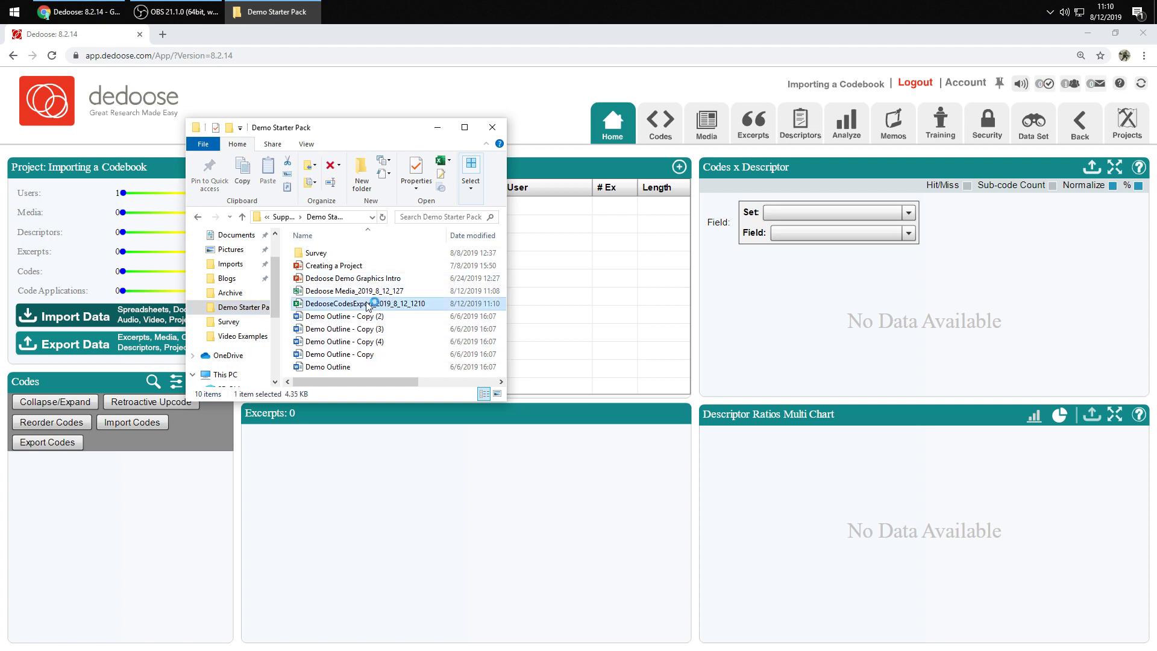
pyautogui.click(491, 127)
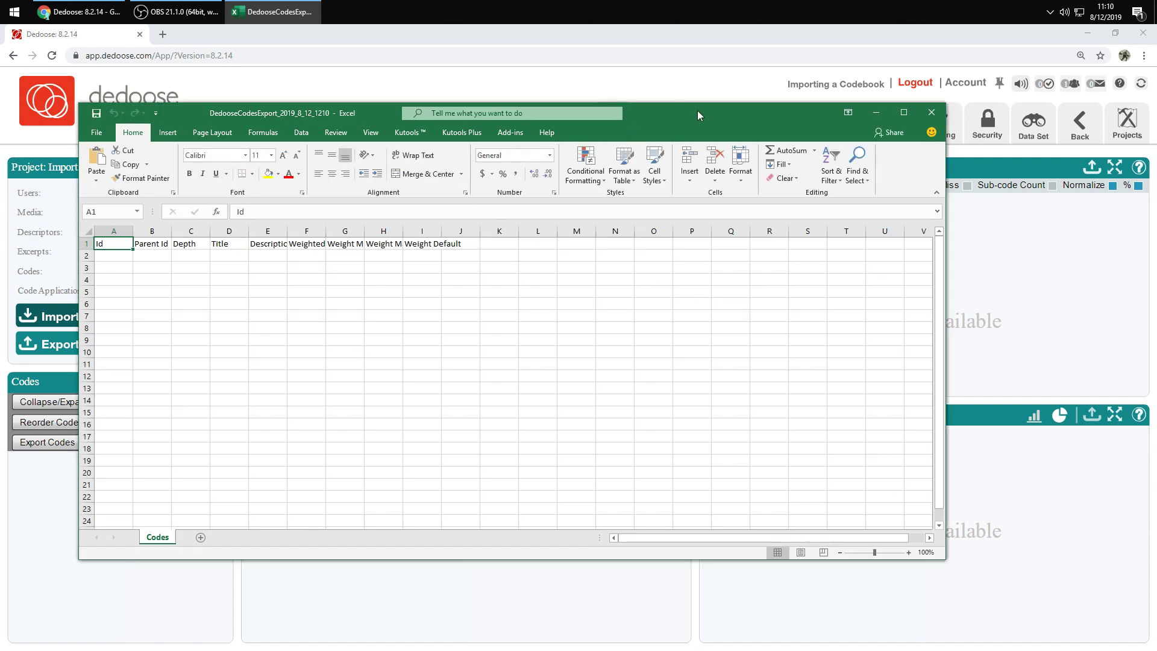
# Maximize Excel and enter Ids 1 through 8 in cells A2:A9.
pyautogui.doubleClick(697, 110)
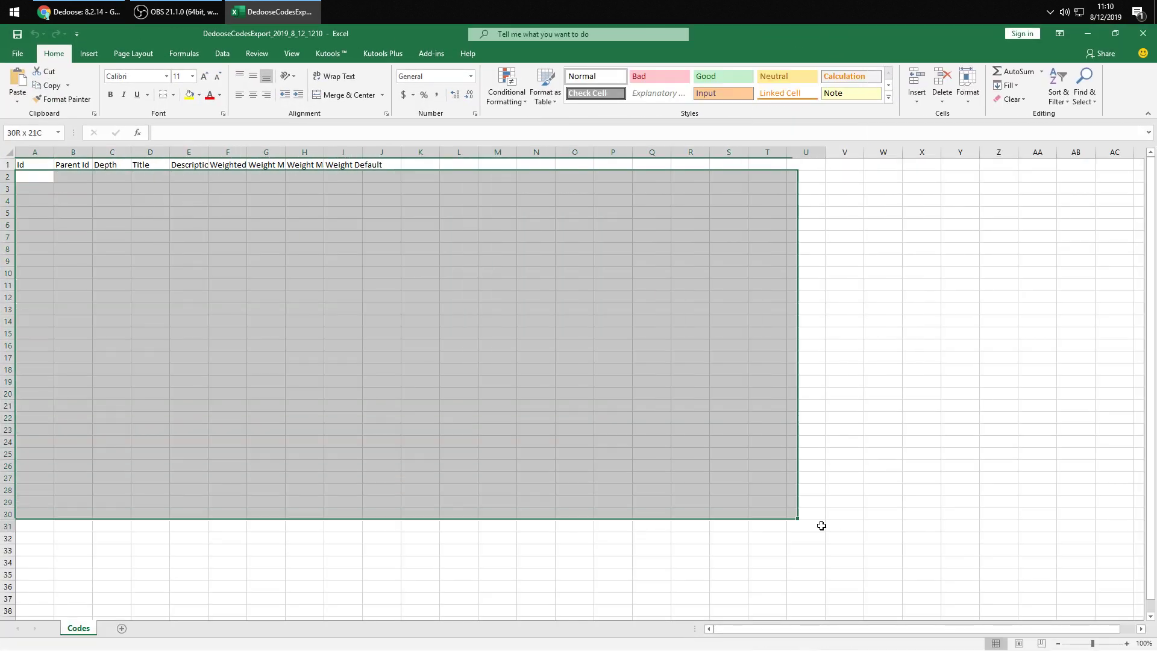
pyautogui.moveTo(44, 180); pyautogui.dragTo(800, 516)
pyautogui.click(390, 323)
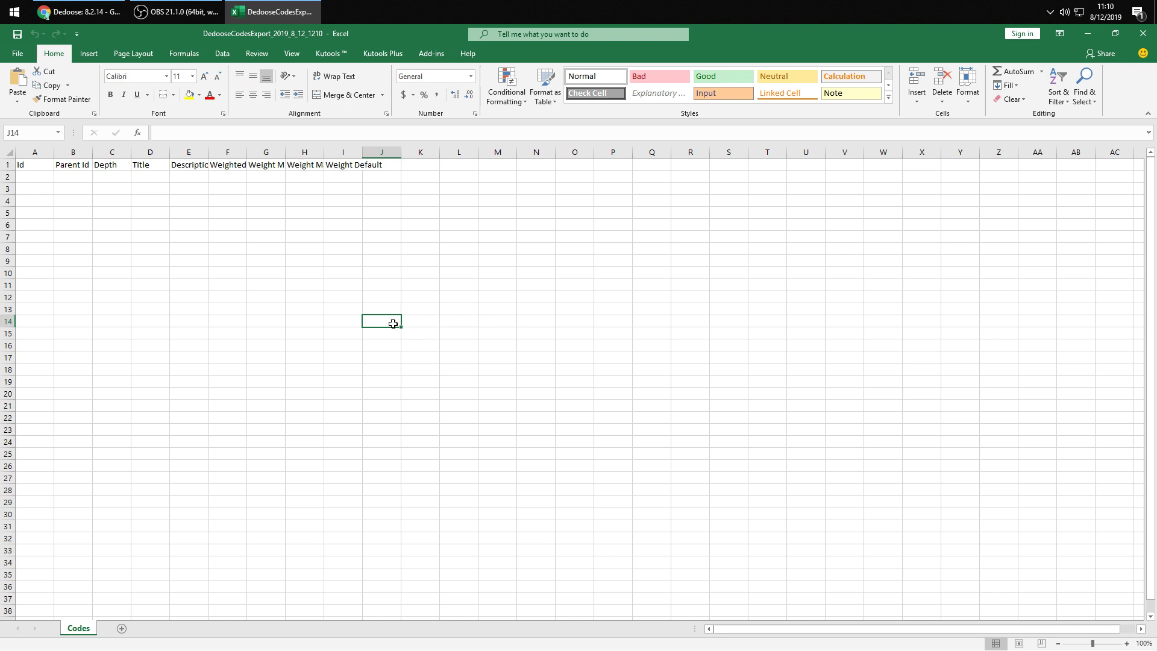
pyautogui.click(45, 175)
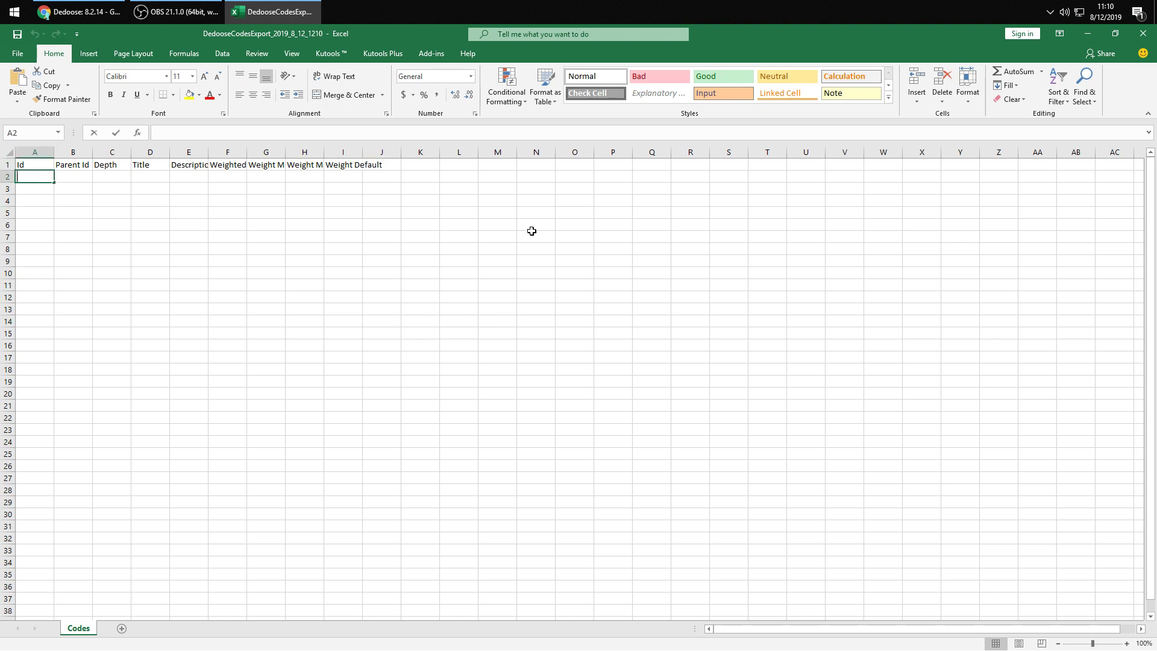
pyautogui.write('1 2 3 4 5 6 ')
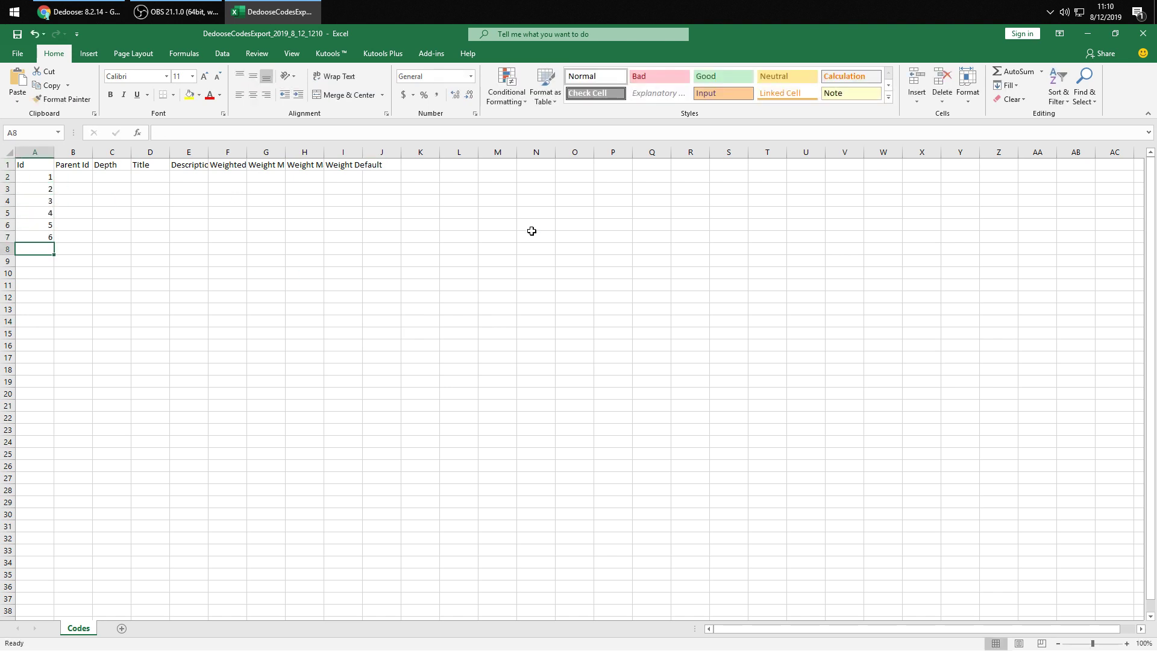
pyautogui.write('7')
pyautogui.press('Return')
pyautogui.write('8')
pyautogui.press('Return')
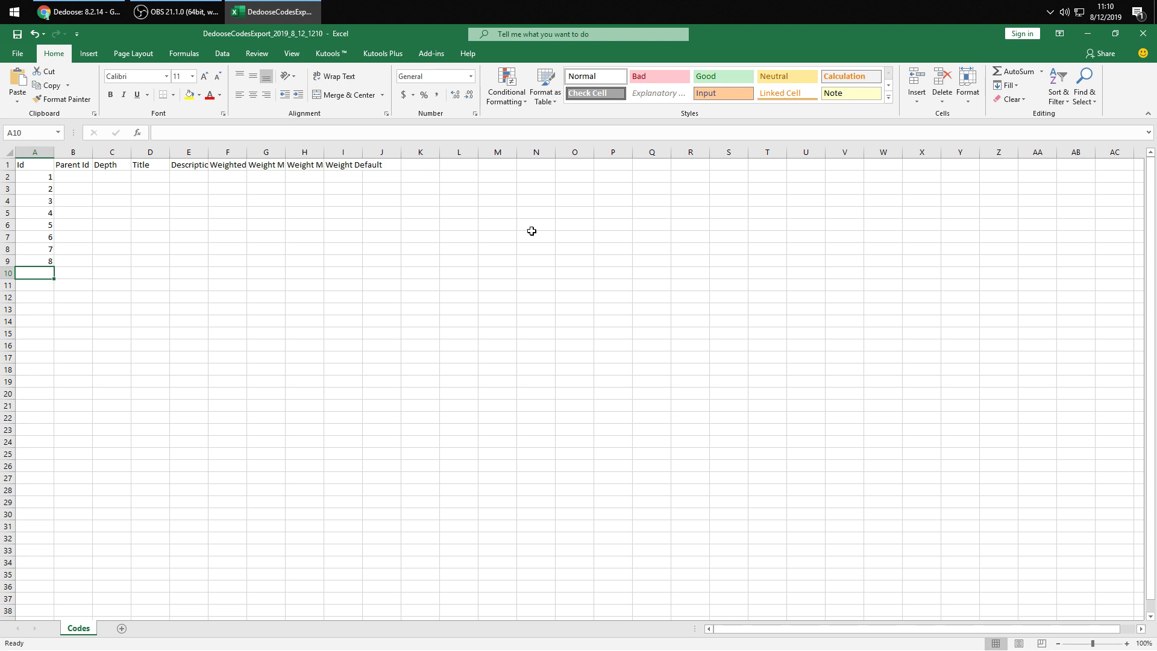
# Widen column D and fill Title 1 through Title 8 into D2:D9.
pyautogui.click(109, 203)
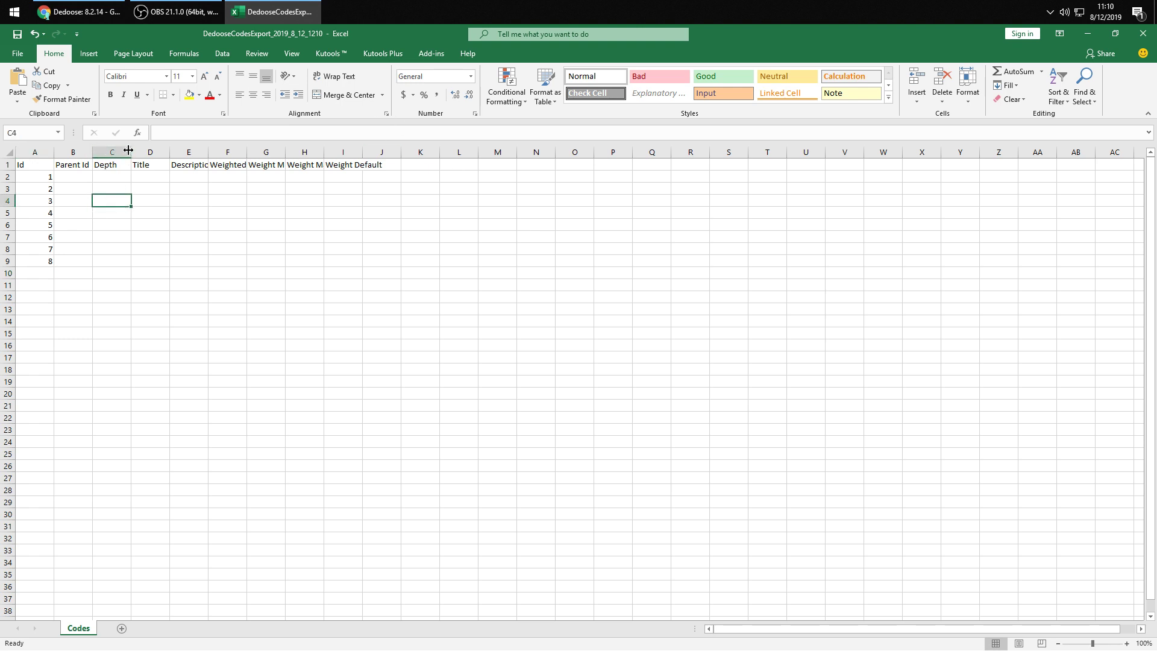
pyautogui.moveTo(169, 152); pyautogui.dragTo(236, 152)
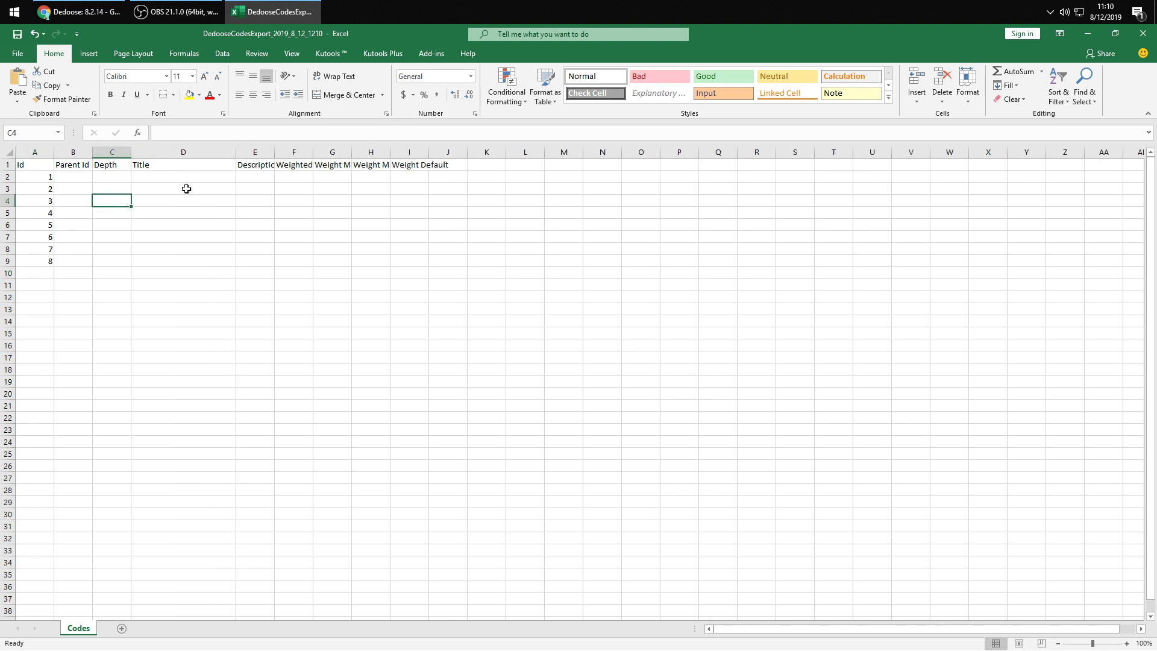
pyautogui.click(178, 176)
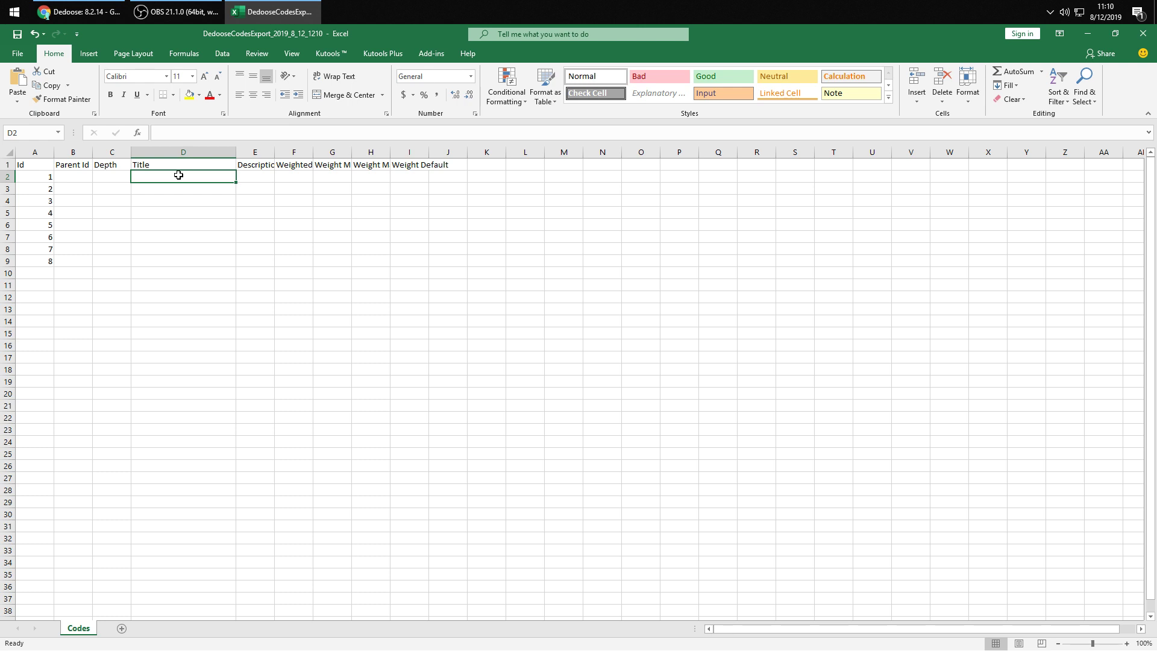
pyautogui.write('Title 1')
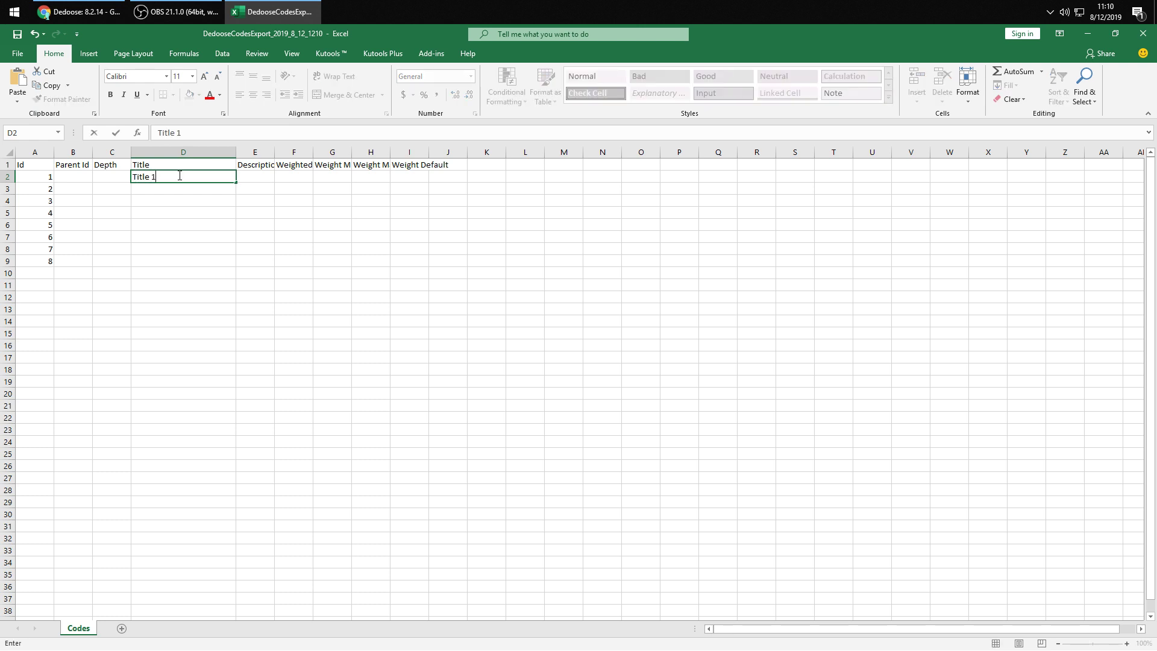
pyautogui.press('Return')
pyautogui.click(178, 175)
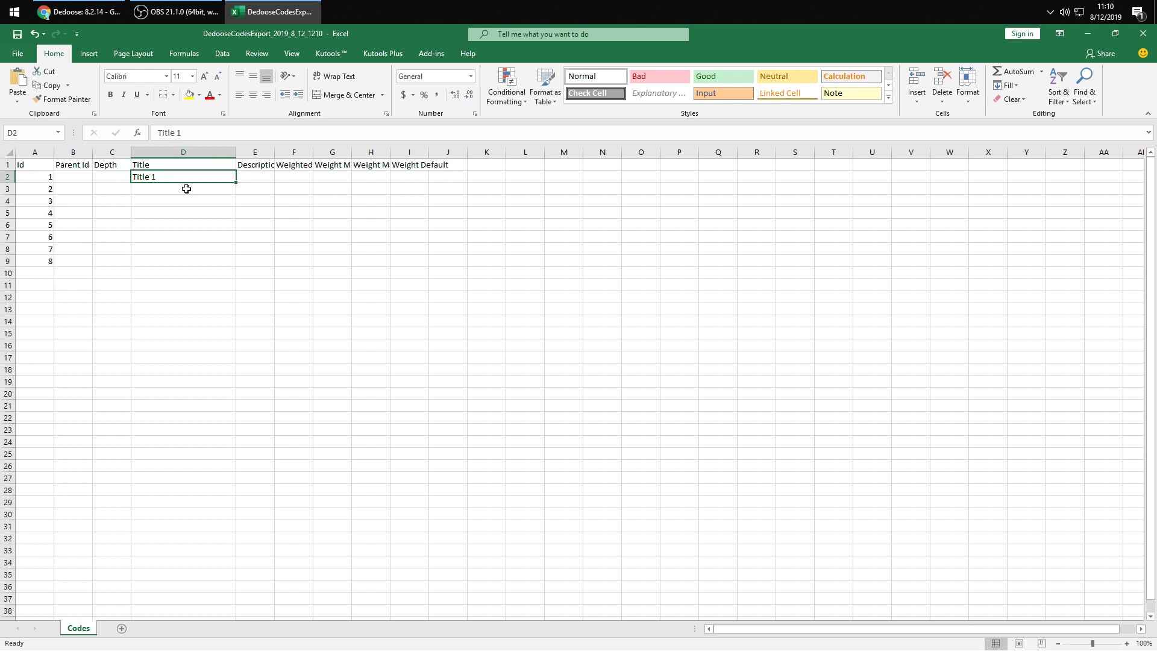
pyautogui.click(185, 188)
pyautogui.write('Title 2')
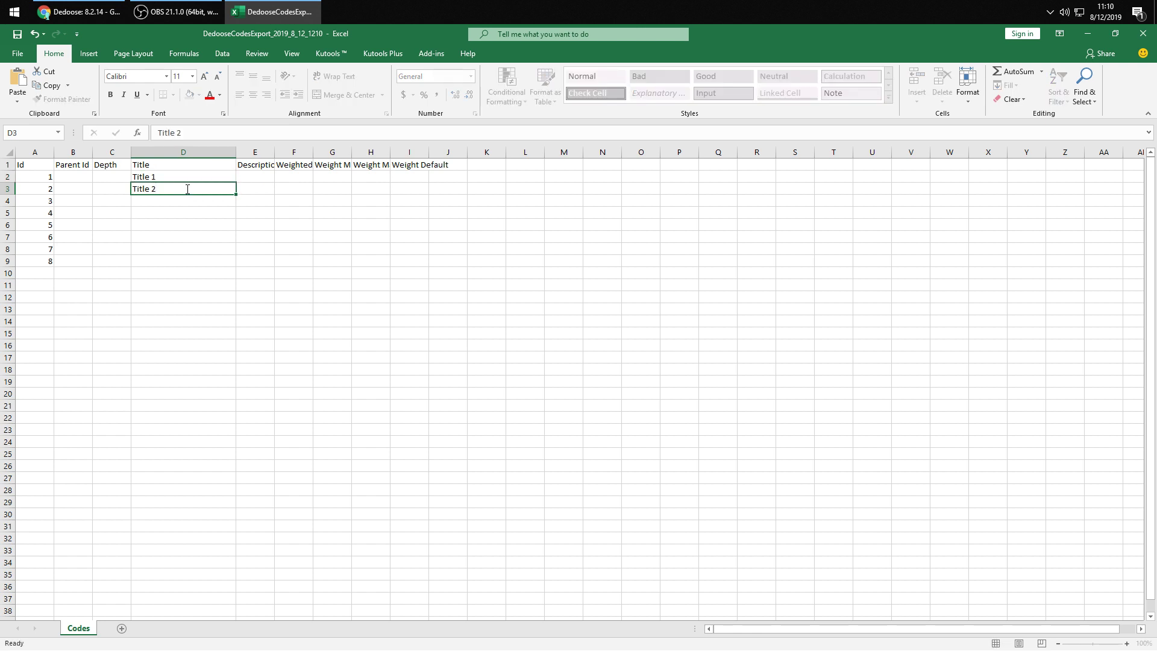
pyautogui.press('Return')
pyautogui.click(187, 189)
pyautogui.moveTo(186, 176); pyautogui.dragTo(226, 264)
pyautogui.click(356, 261)
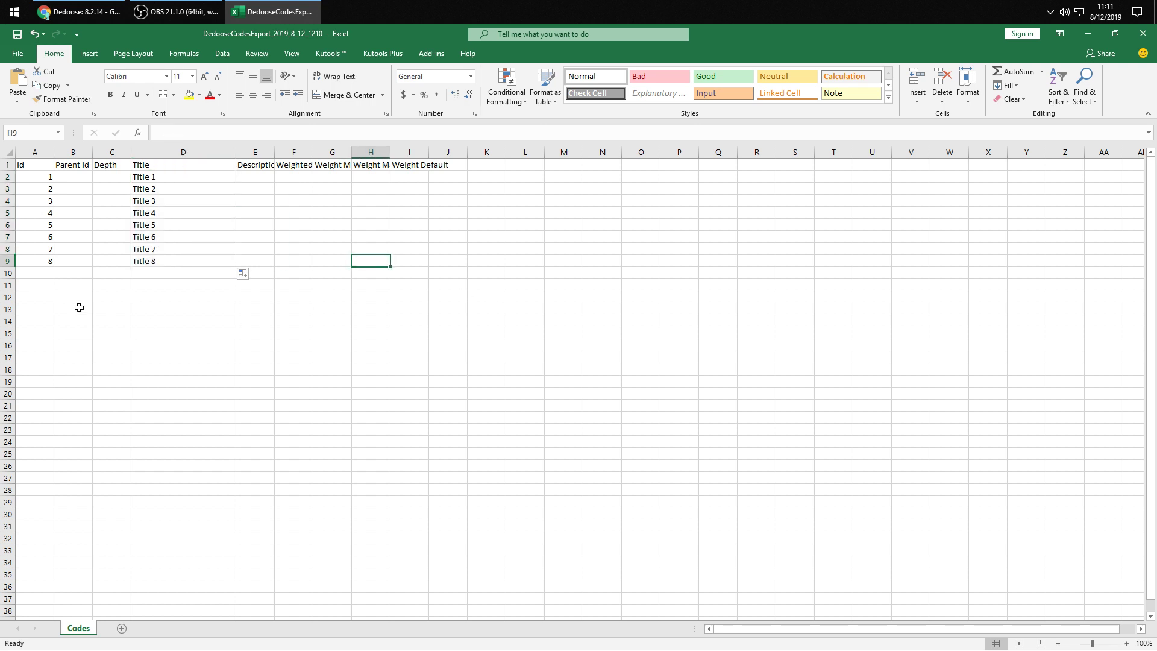
pyautogui.click(197, 262)
pyautogui.click(172, 179)
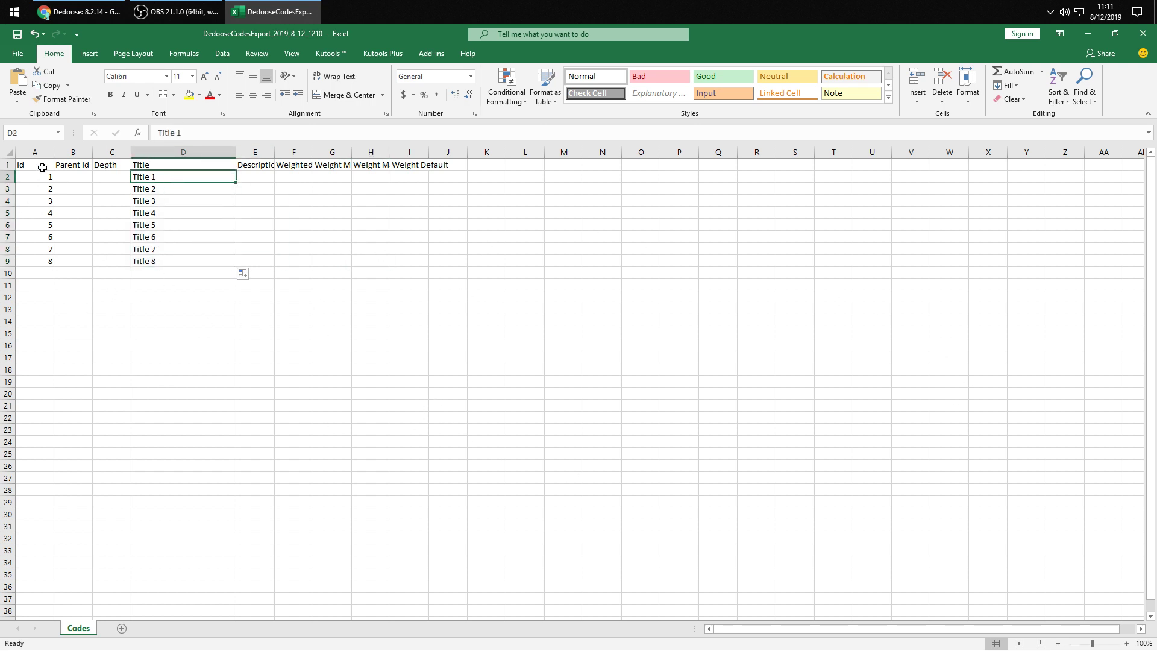
pyautogui.moveTo(42, 168); pyautogui.dragTo(33, 264)
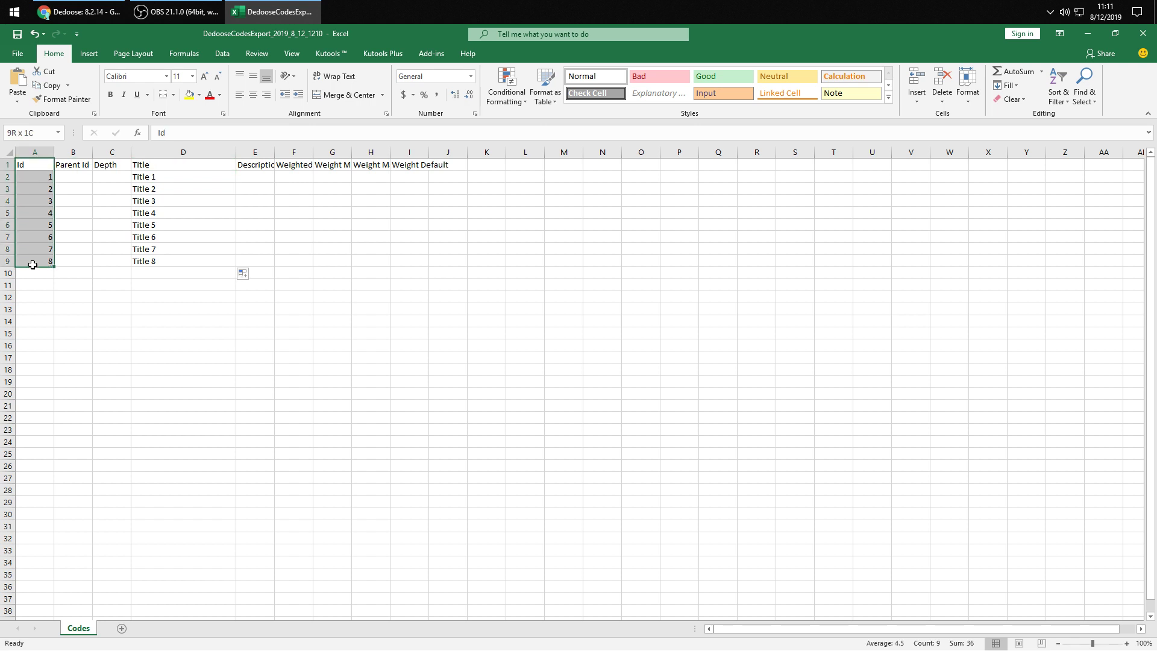
pyautogui.click(158, 344)
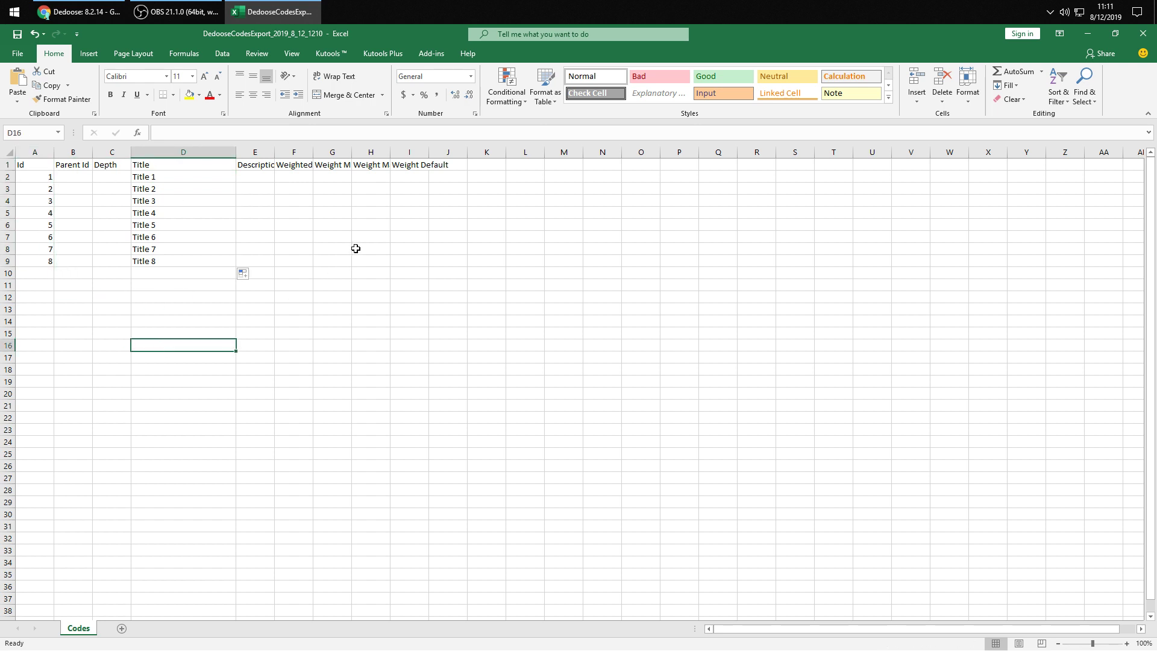
pyautogui.moveTo(79, 179); pyautogui.dragTo(85, 259)
pyautogui.click(87, 259)
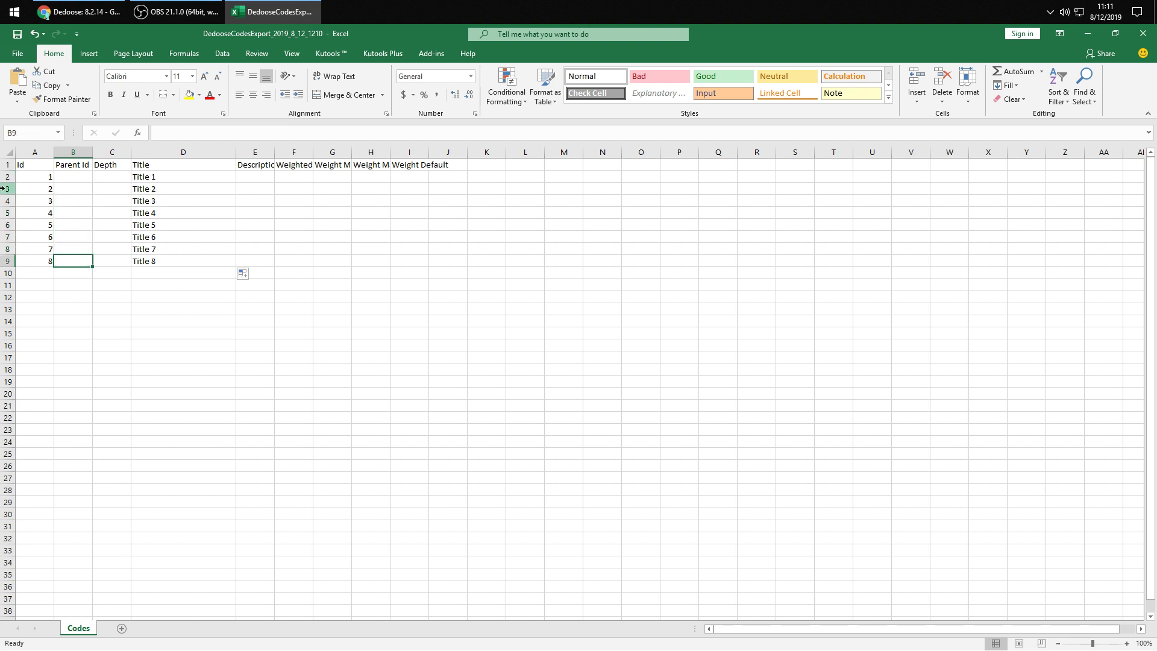
pyautogui.moveTo(8, 188); pyautogui.dragTo(8, 213)
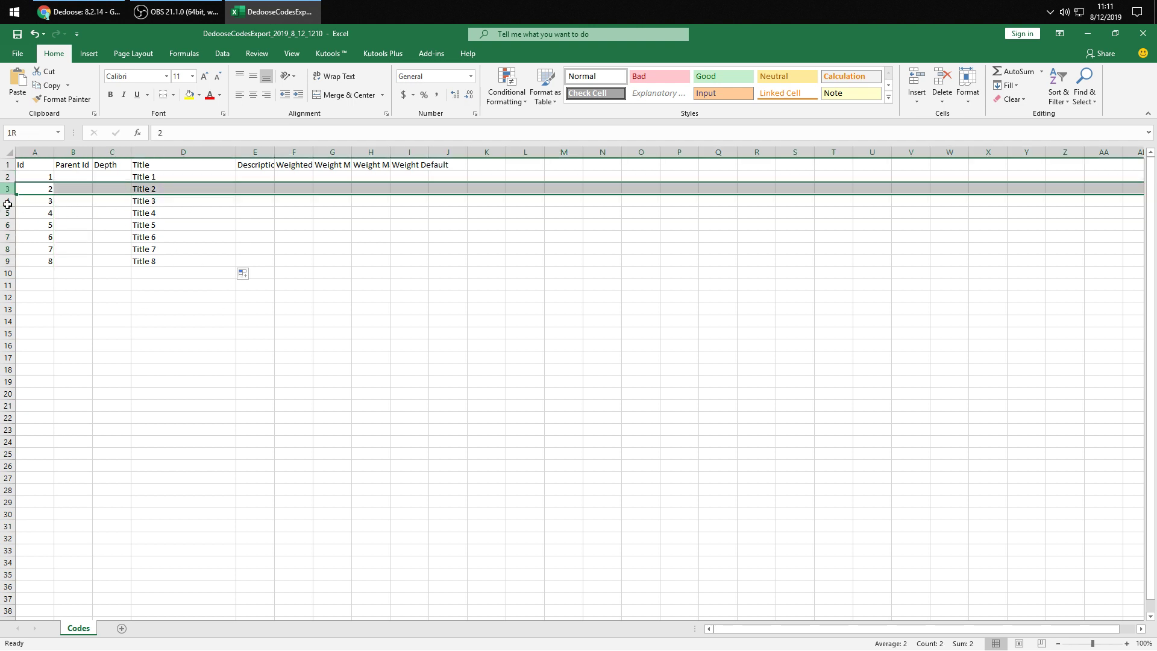
# Highlight rows 3–5 yellow and give codes 2–4 Parent Id 1.
pyautogui.click(190, 95)
pyautogui.click(78, 173)
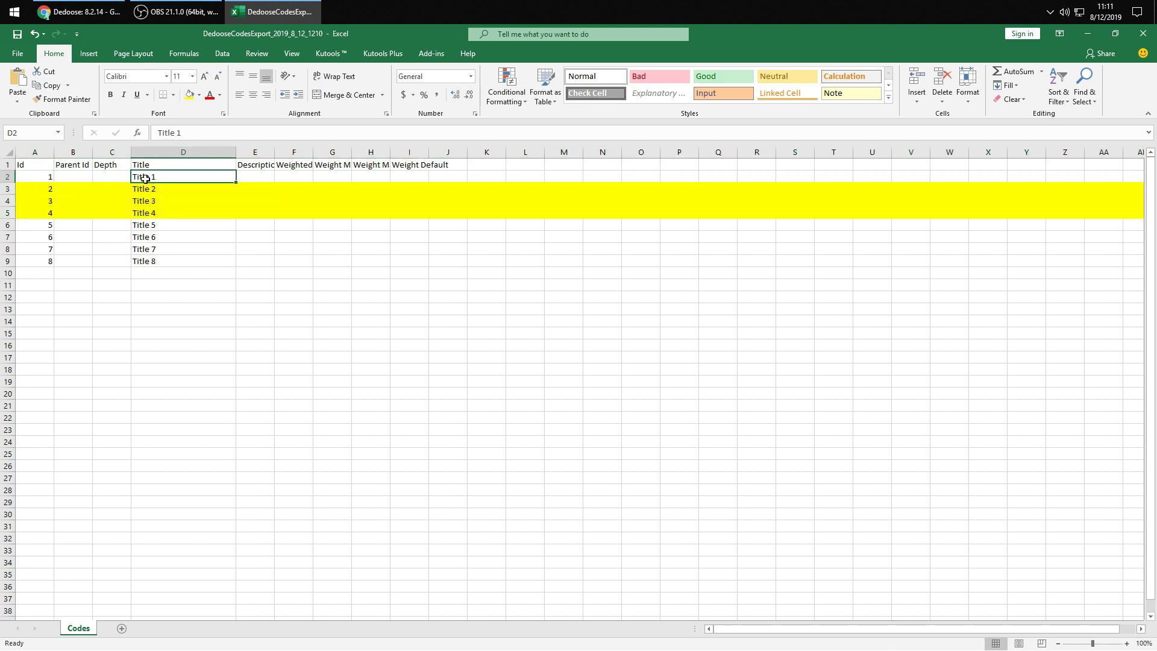
pyautogui.click(65, 187)
pyautogui.write('1')
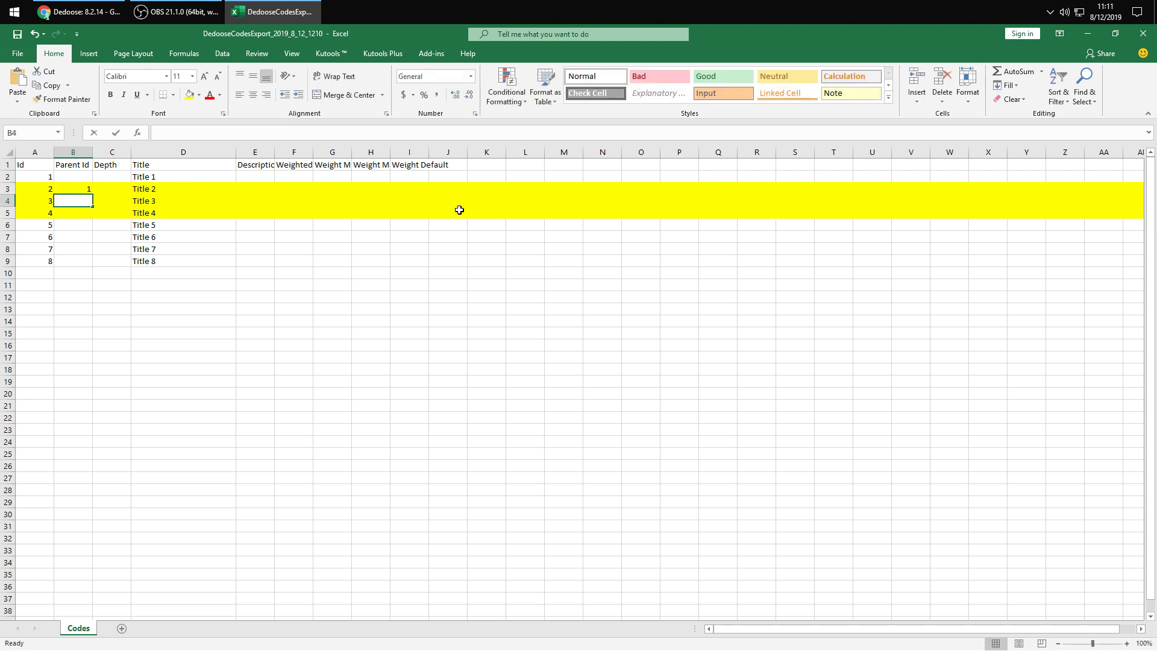
pyautogui.press('Return')
pyautogui.write('1')
pyautogui.press('Return')
pyautogui.write('1')
pyautogui.press('Return')
pyautogui.press('Down')
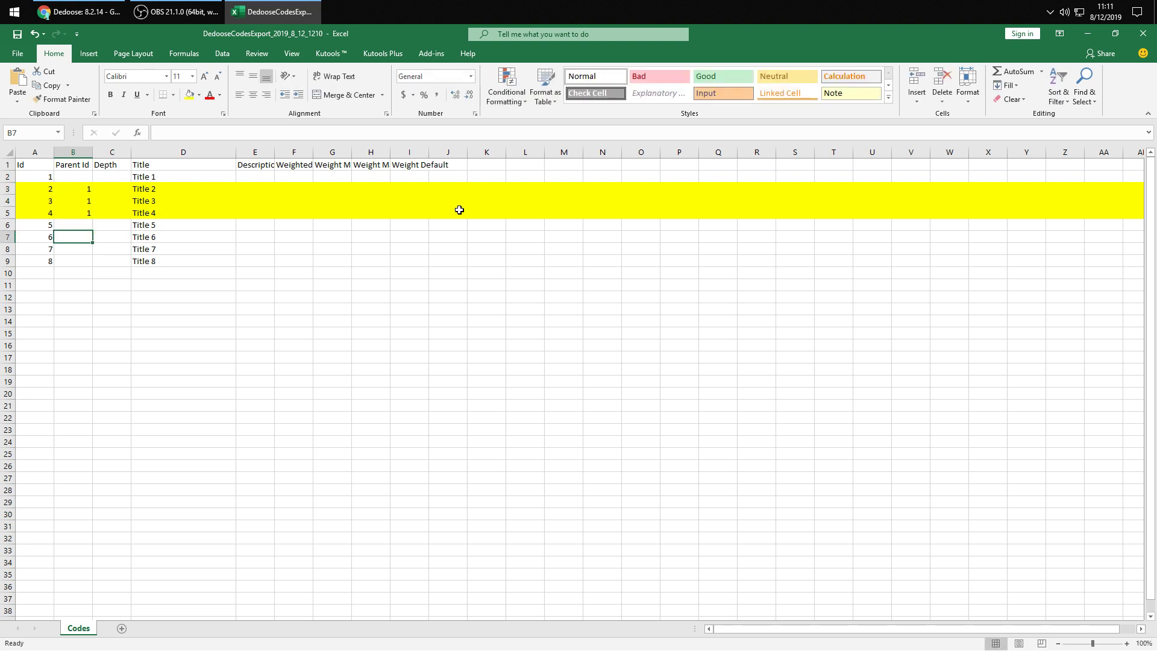
pyautogui.press('Down')
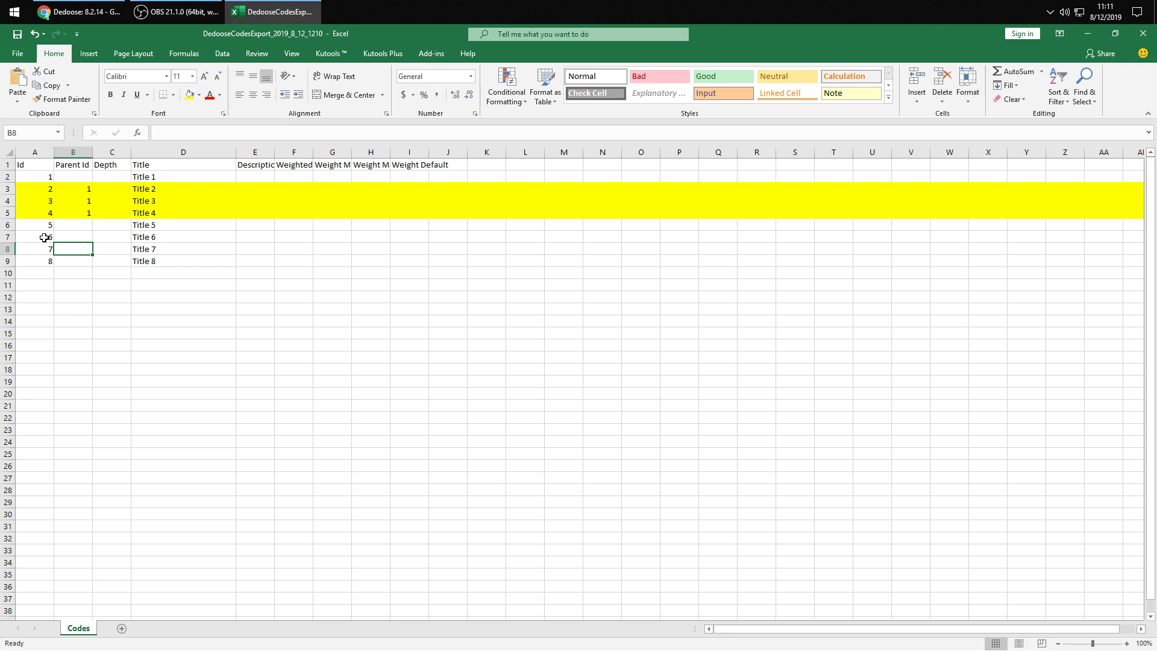
# Highlight rows 7–9 orange and give codes 6–8 Parent Id 4.
pyautogui.moveTo(43, 237); pyautogui.dragTo(179, 258)
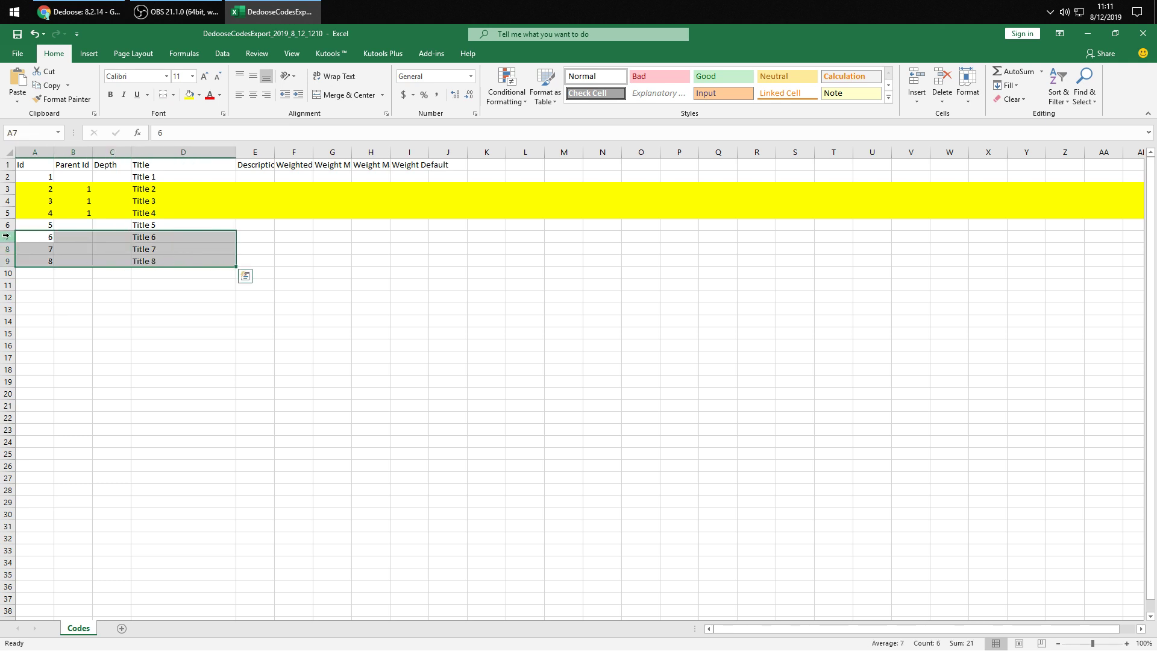
pyautogui.moveTo(7, 236); pyautogui.dragTo(6, 261)
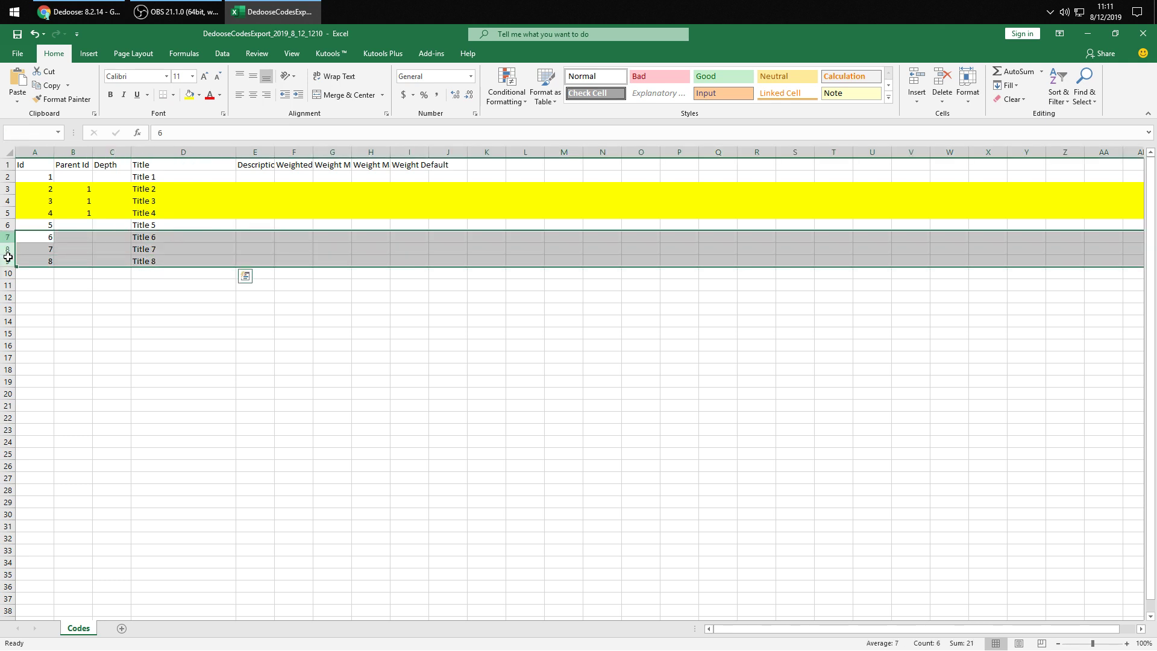
pyautogui.click(198, 97)
pyautogui.click(263, 161)
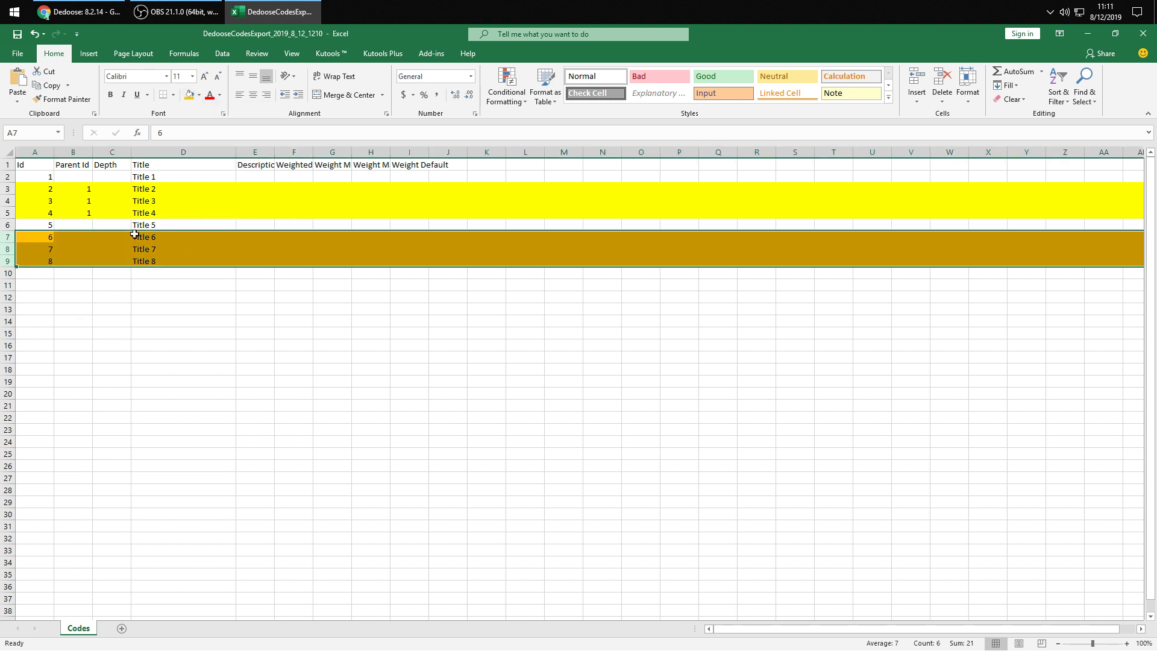
pyautogui.click(135, 213)
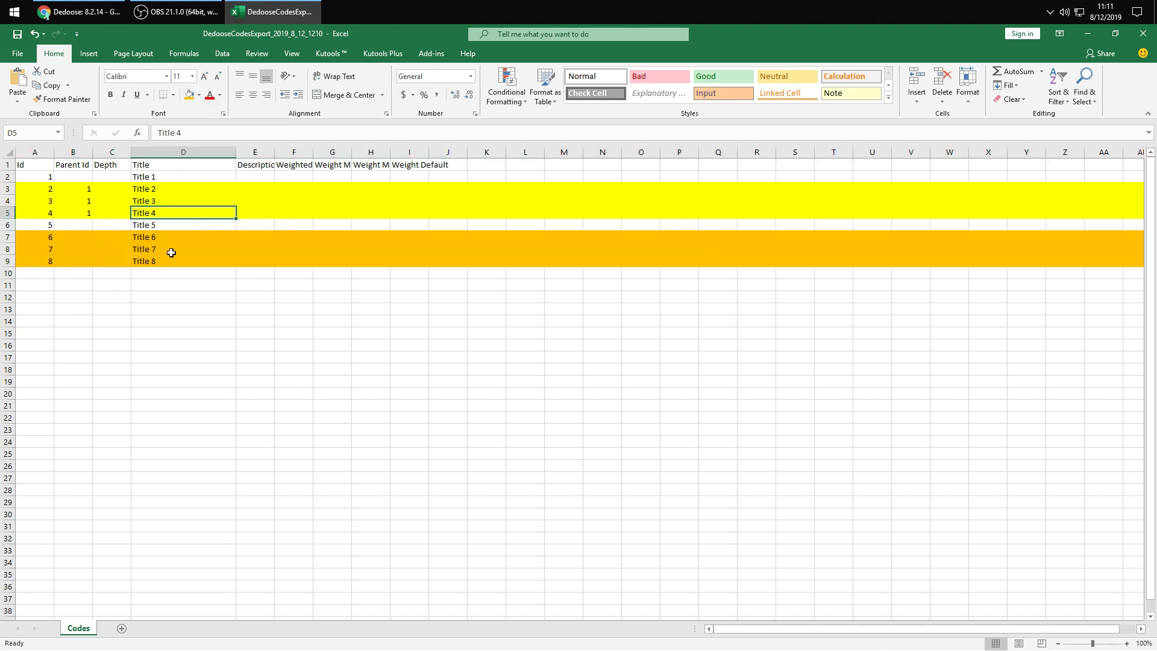
pyautogui.click(43, 213)
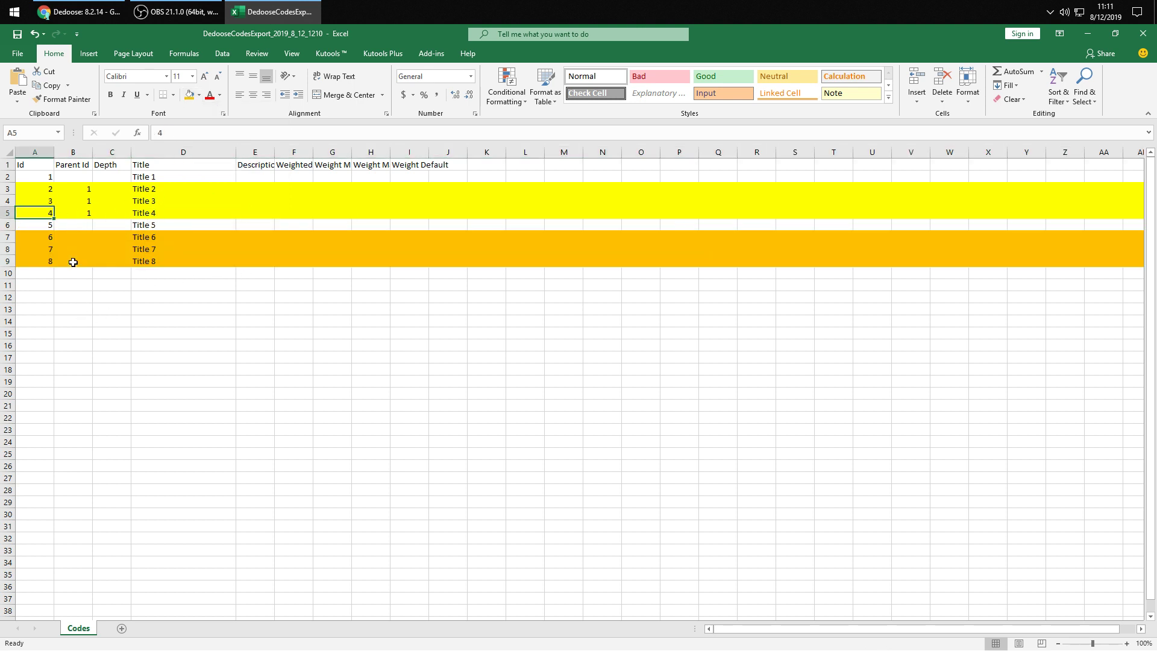
pyautogui.click(73, 238)
pyautogui.write('4')
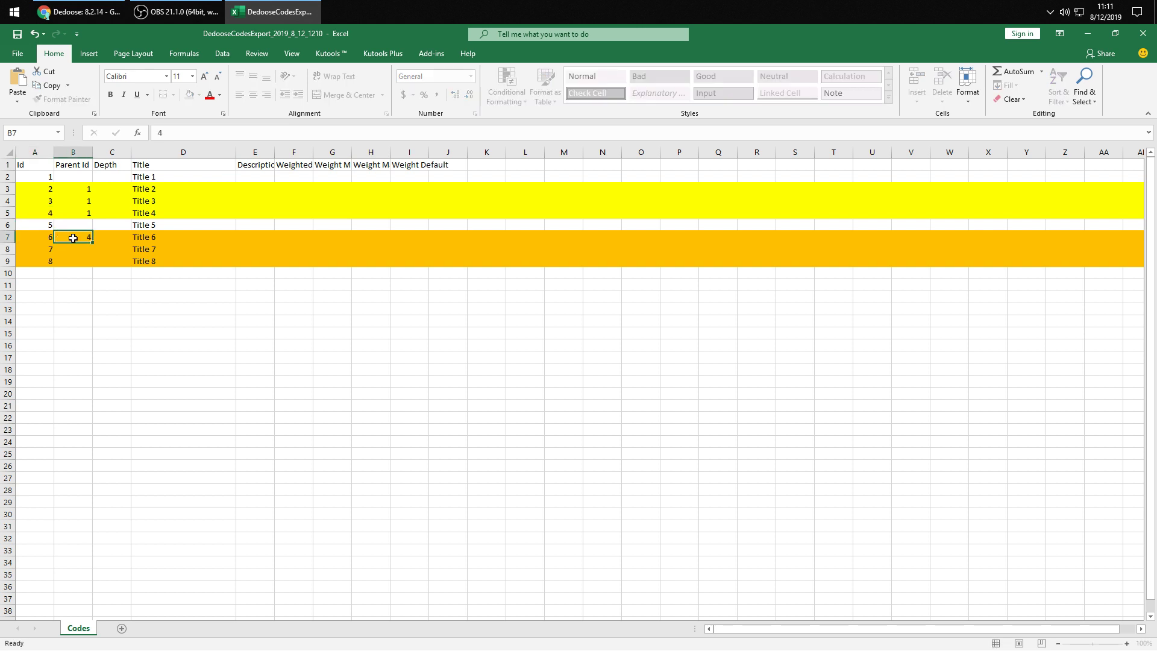
pyautogui.press('Return')
pyautogui.write('4')
pyautogui.press('Return')
pyautogui.write('4')
pyautogui.press('Return')
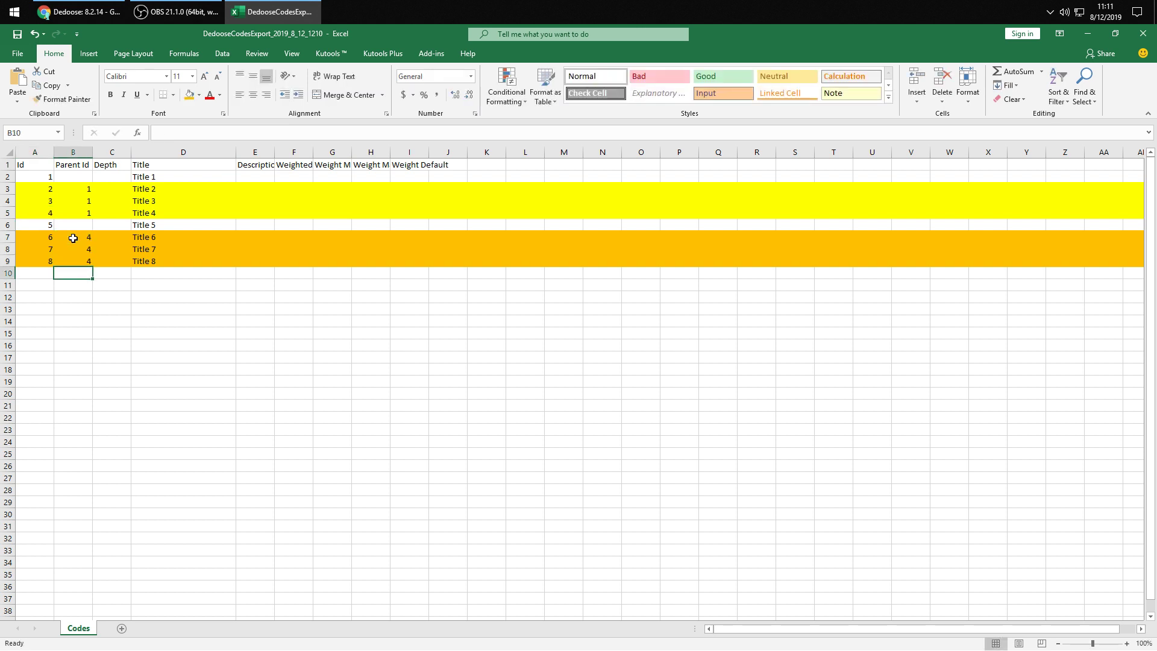
pyautogui.press('Right')
pyautogui.press('Right')
# Check code 5's row, the Depth cells C2:C9 and the Parent Ids of codes 2–8.
pyautogui.click(77, 225)
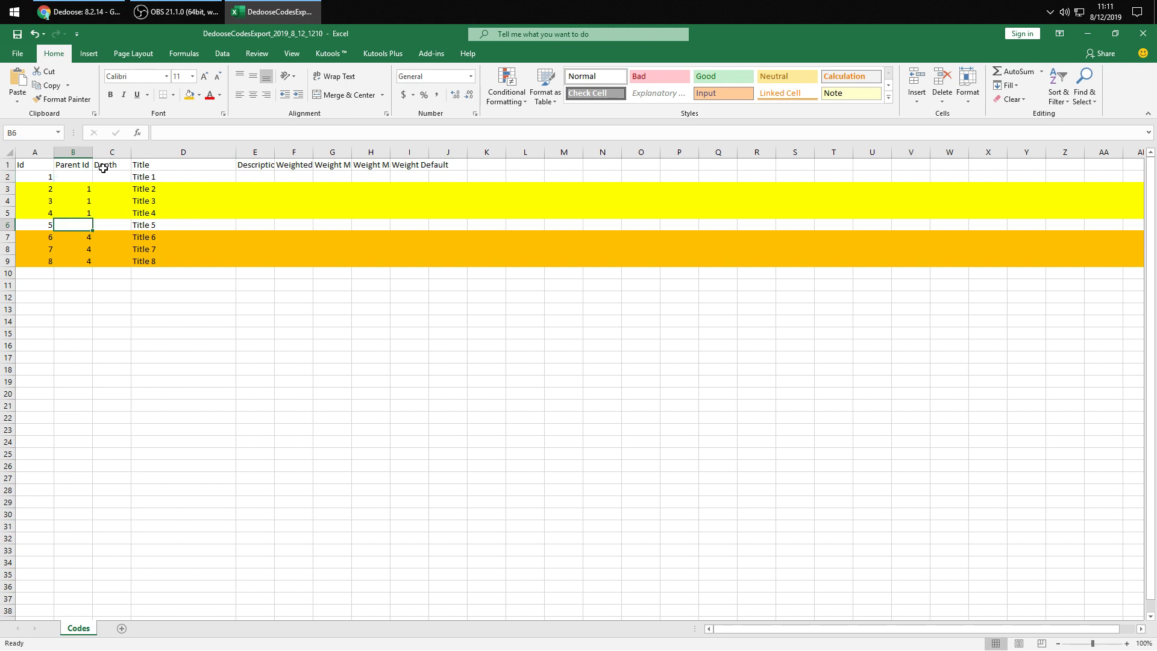
pyautogui.moveTo(111, 178); pyautogui.dragTo(119, 226)
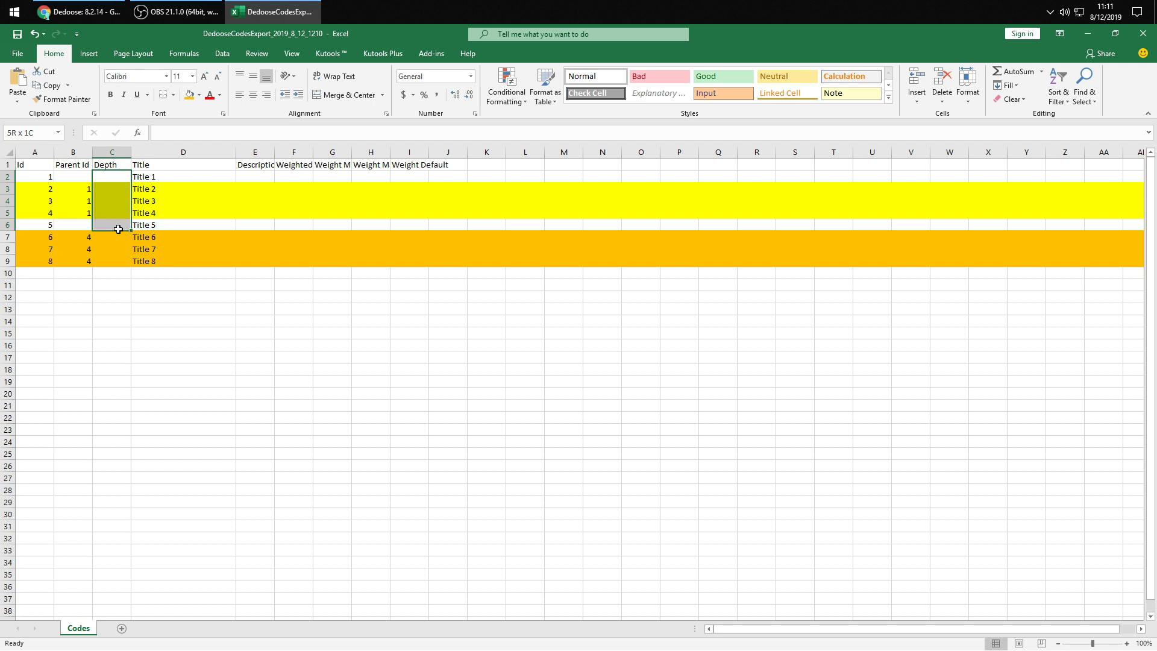
pyautogui.moveTo(119, 229); pyautogui.dragTo(125, 270)
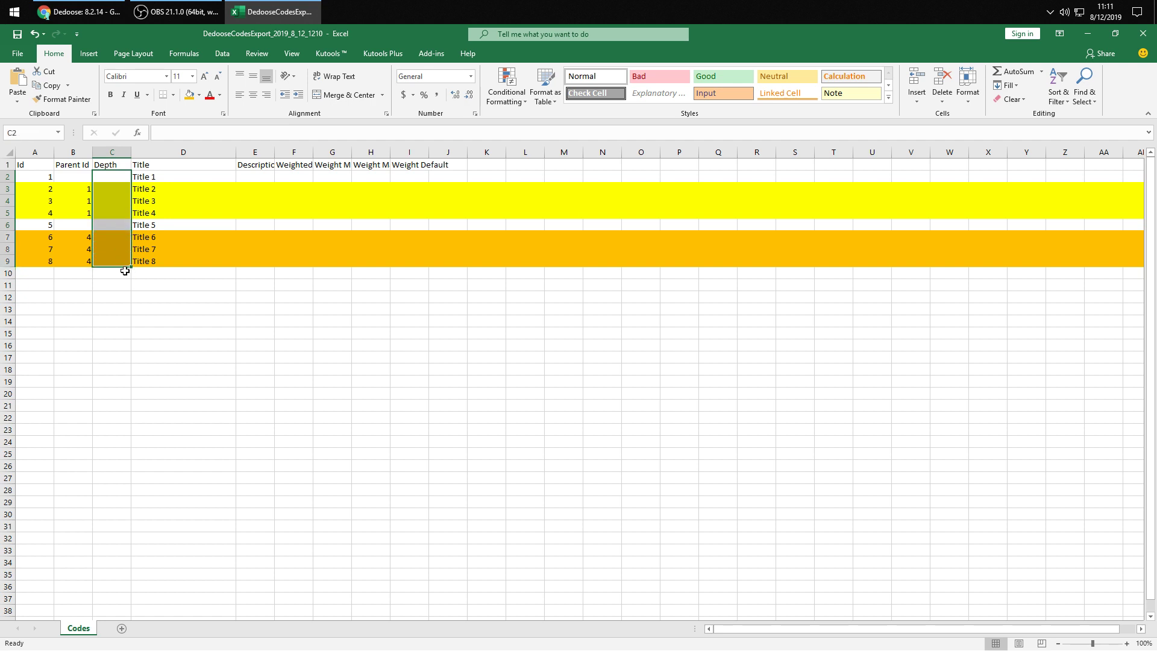
pyautogui.click(181, 308)
pyautogui.moveTo(81, 188); pyautogui.dragTo(88, 260)
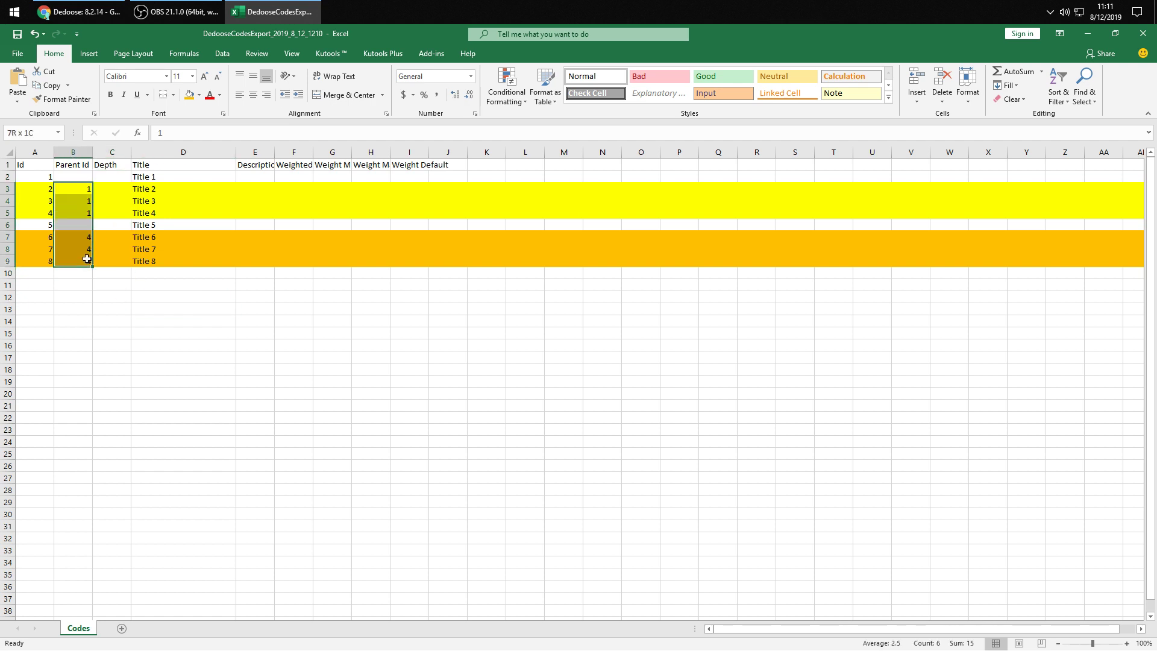
pyautogui.click(404, 328)
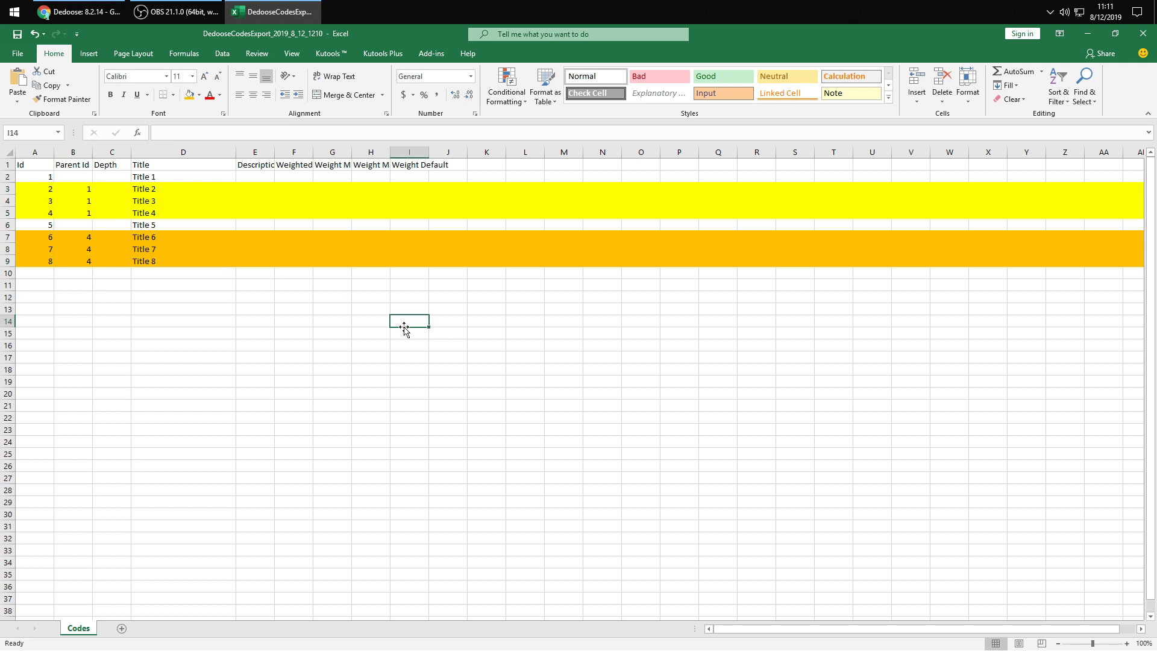
# Enter Depth 0 in C2 and C6, 1 in C3:C5, and 2 in C7:C9.
pyautogui.click(122, 176)
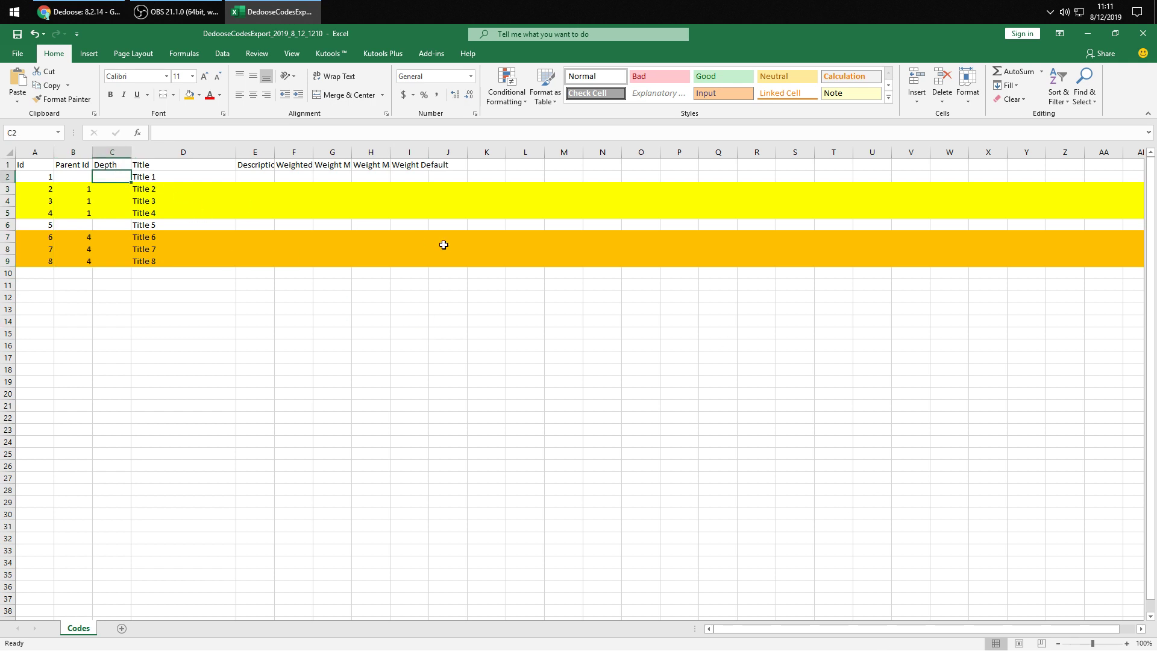
pyautogui.write('0')
pyautogui.press('Return')
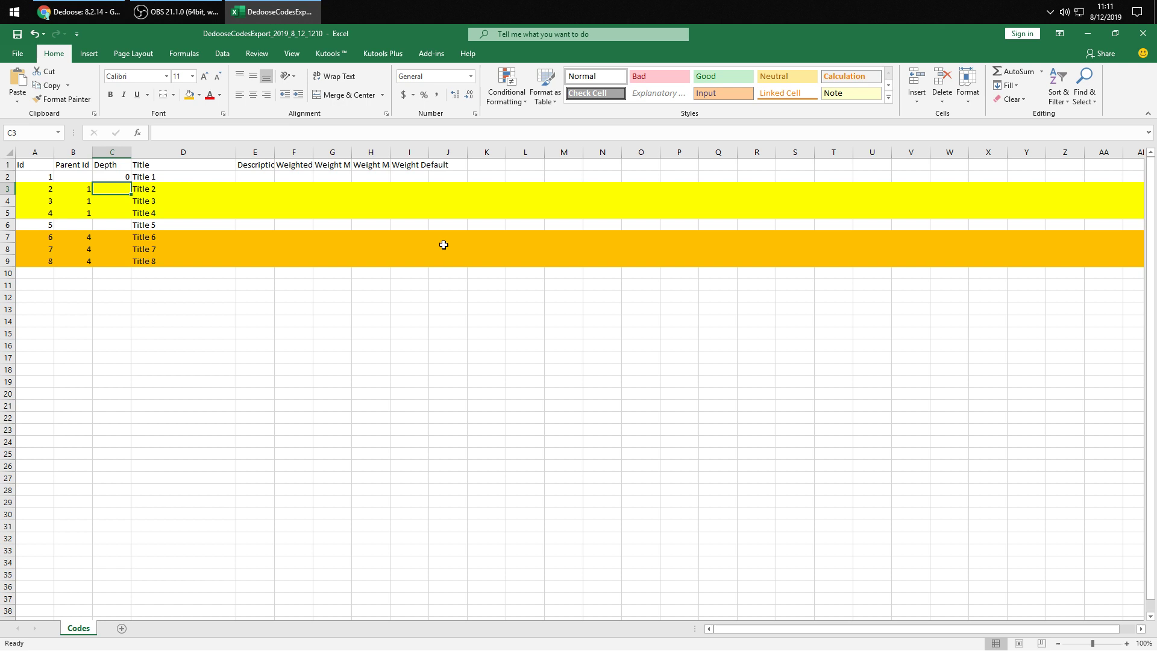
pyautogui.write('1')
pyautogui.press('Return')
pyautogui.write('1')
pyautogui.press('Return')
pyautogui.write('1')
pyautogui.press('Return')
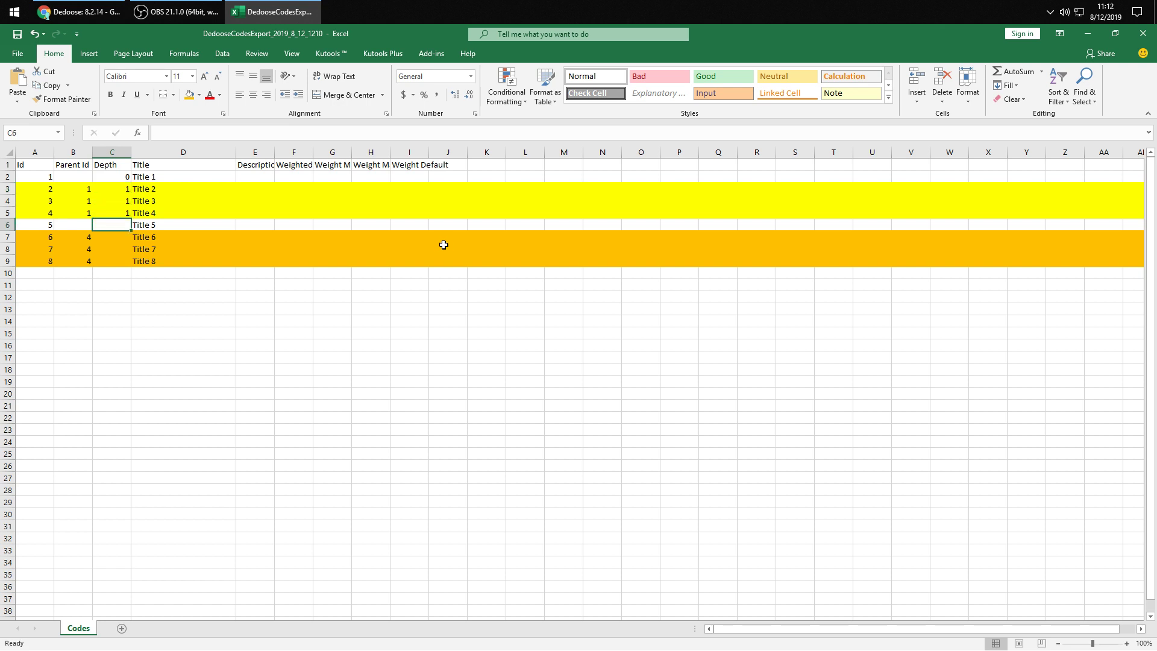
pyautogui.write('0')
pyautogui.press('Return')
pyautogui.write('2')
pyautogui.press('Return')
pyautogui.write('2')
pyautogui.press('Return')
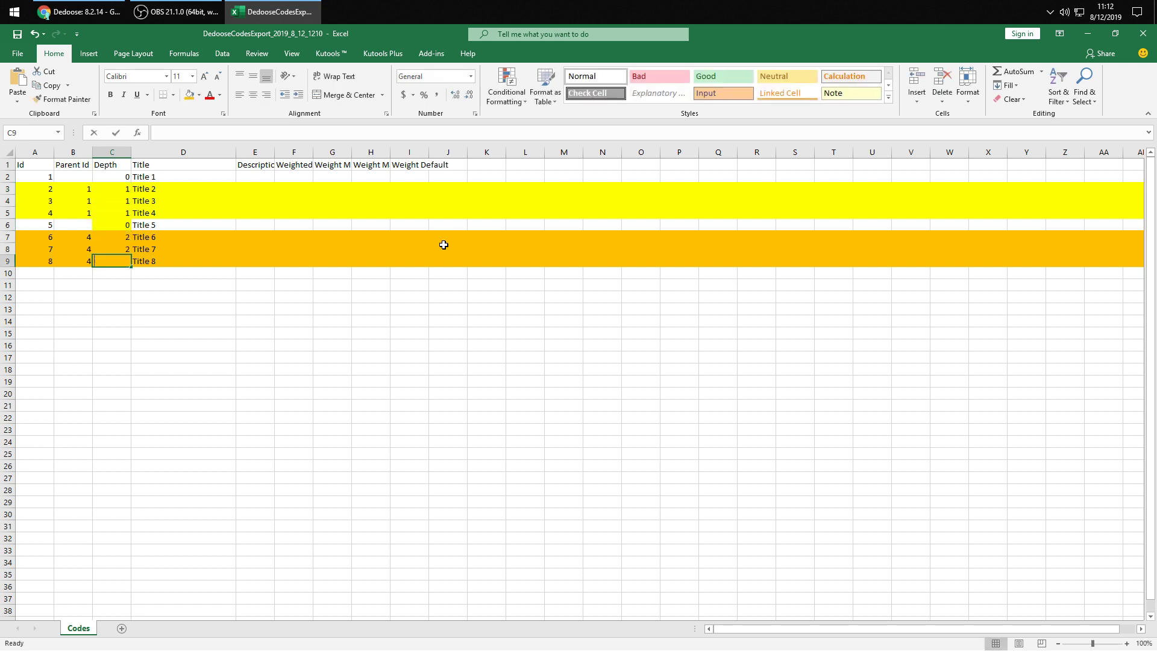
pyautogui.write('2')
pyautogui.press('Return')
pyautogui.press('Right')
# Widen column E so the Description header is visible.
pyautogui.press('Up')
pyautogui.press('Right')
pyautogui.press('Right')
pyautogui.press('Up')
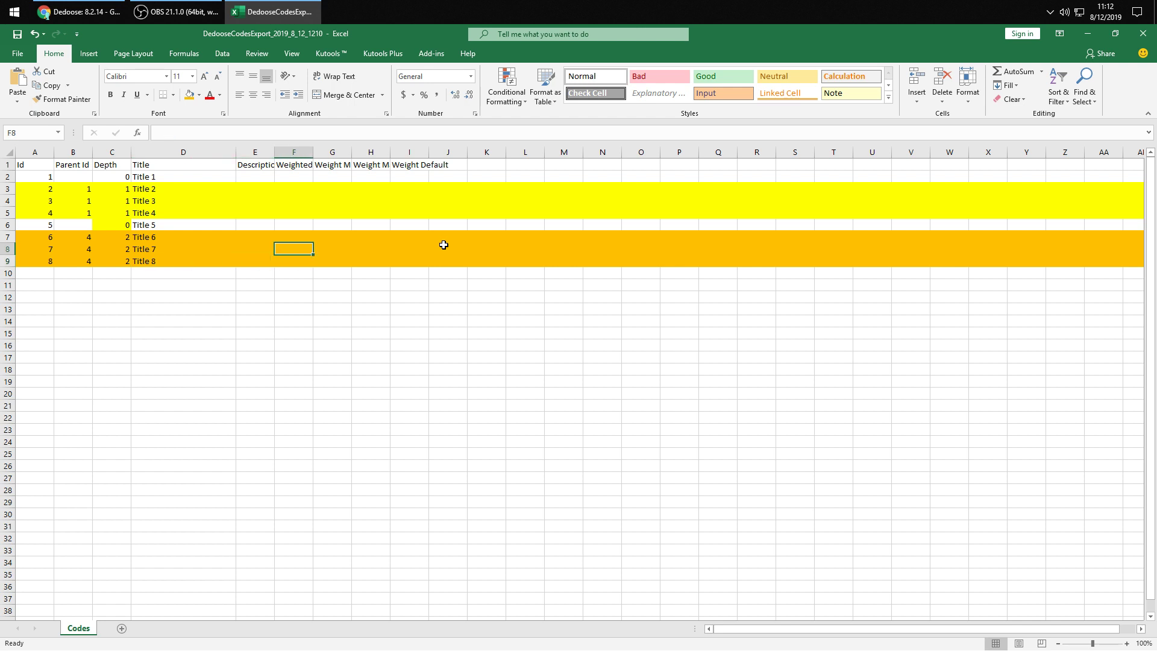
pyautogui.press('Up')
pyautogui.moveTo(275, 153); pyautogui.dragTo(428, 157)
# Enter ="Description of "&D2 in E2, fill it down to E9, and widen column F.
pyautogui.click(297, 175)
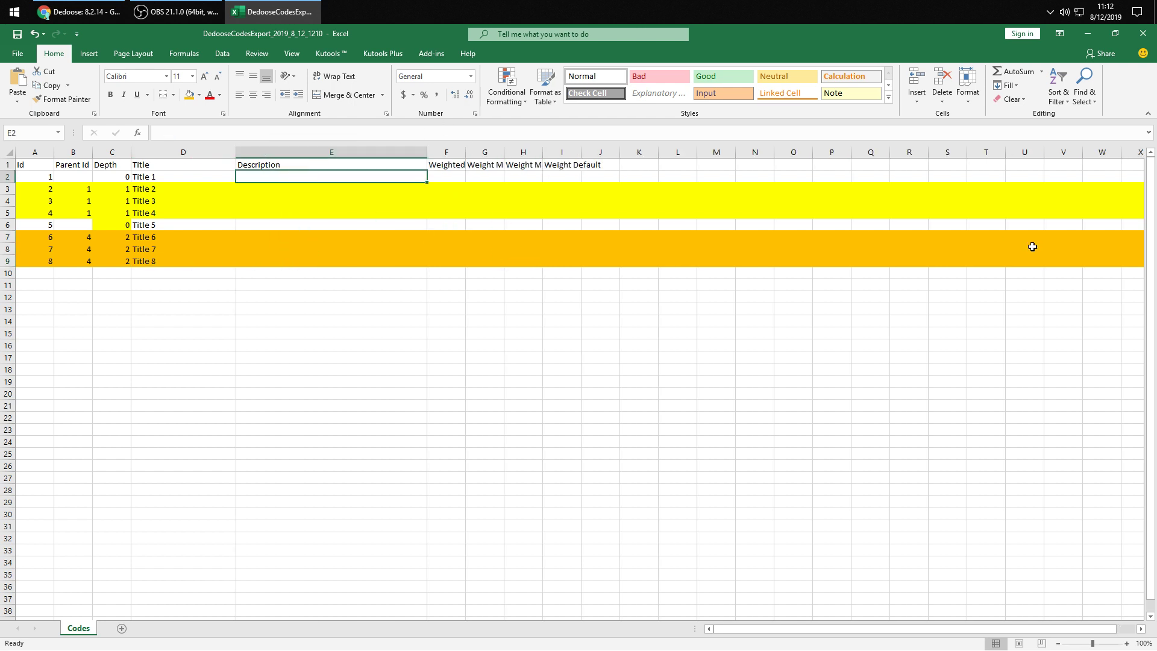
pyautogui.write('="De')
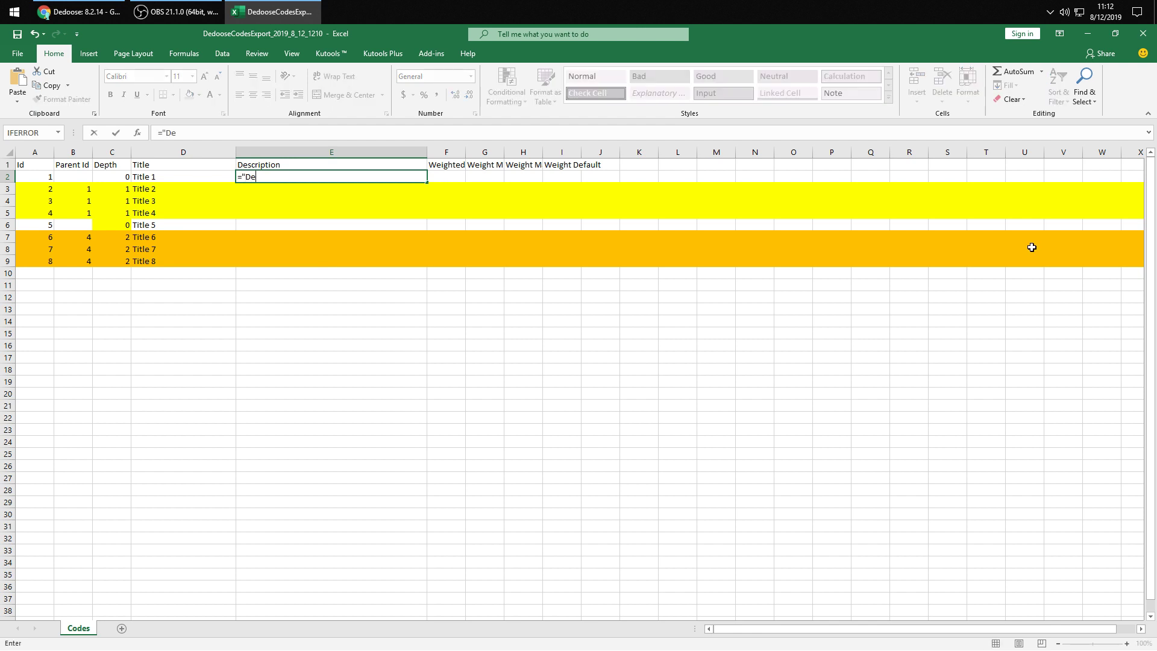
pyautogui.write('scription of "&')
pyautogui.click(181, 177)
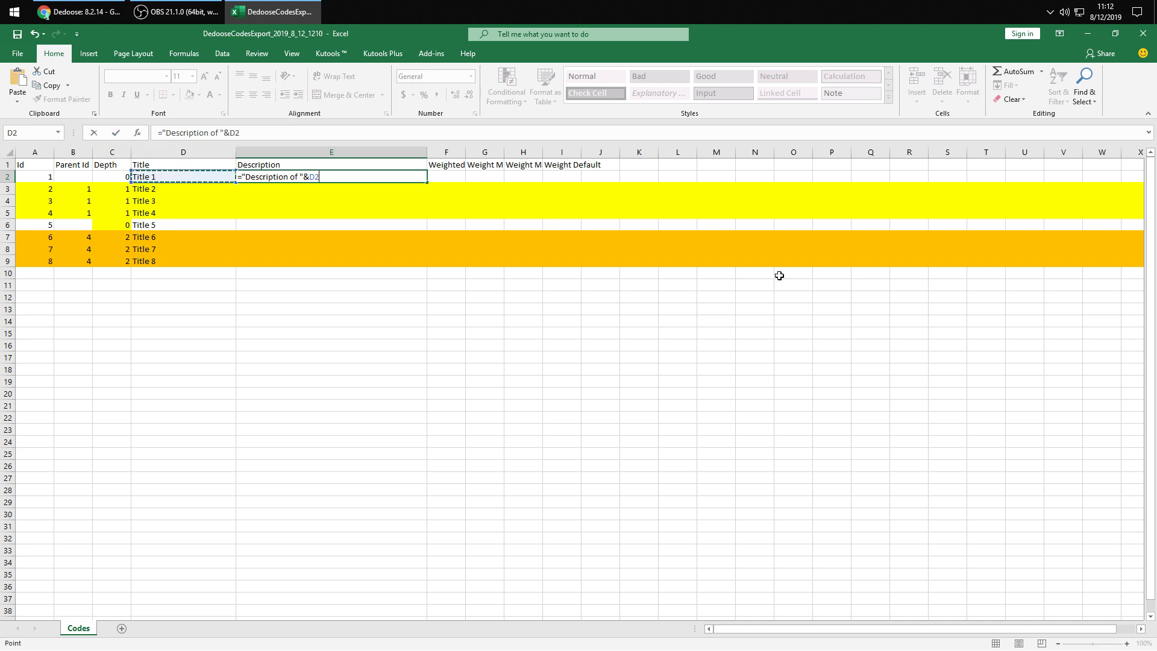
pyautogui.press('Return')
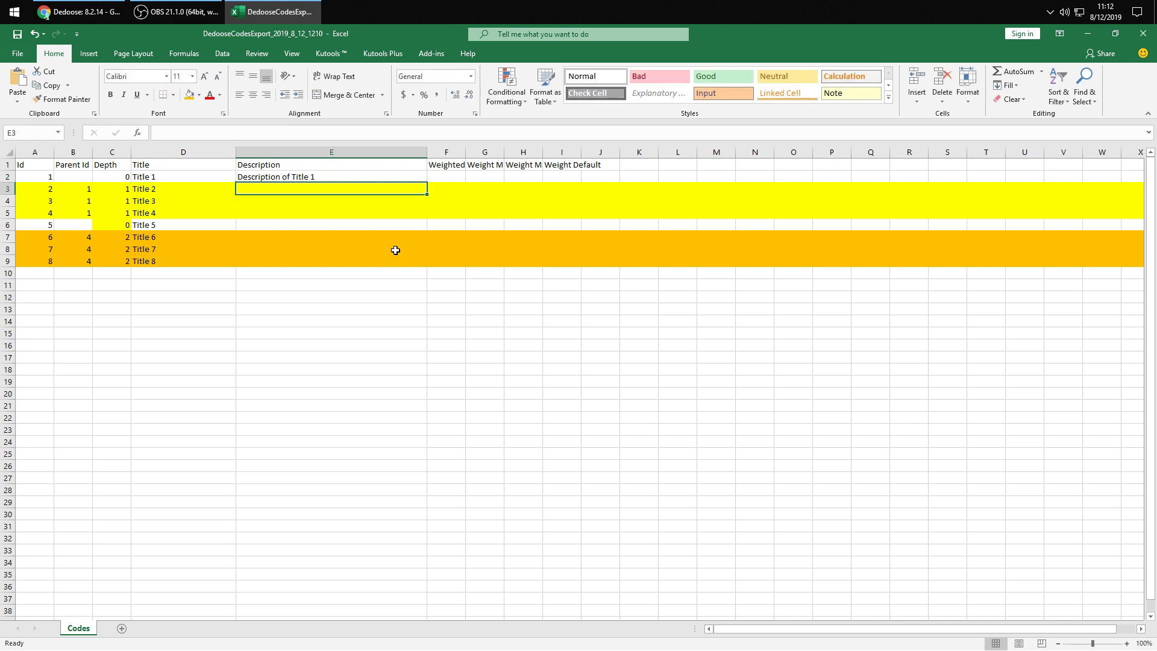
pyautogui.click(356, 174)
pyautogui.moveTo(429, 181); pyautogui.dragTo(428, 266)
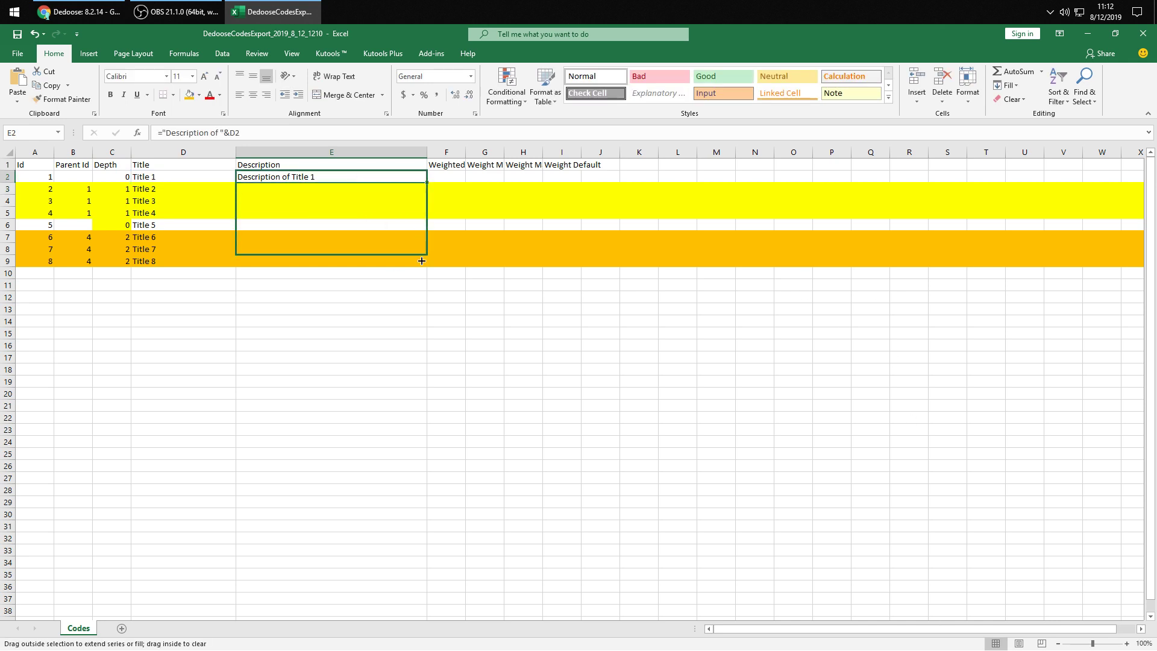
pyautogui.click(651, 344)
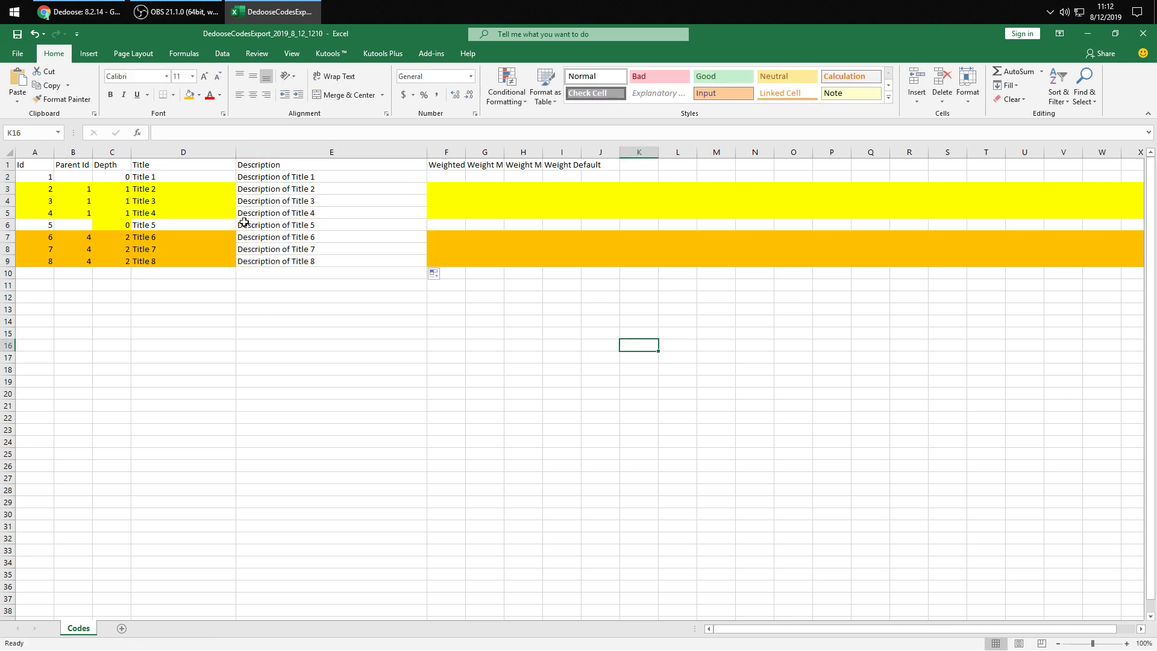
pyautogui.moveTo(639, 369); pyautogui.dragTo(639, 357)
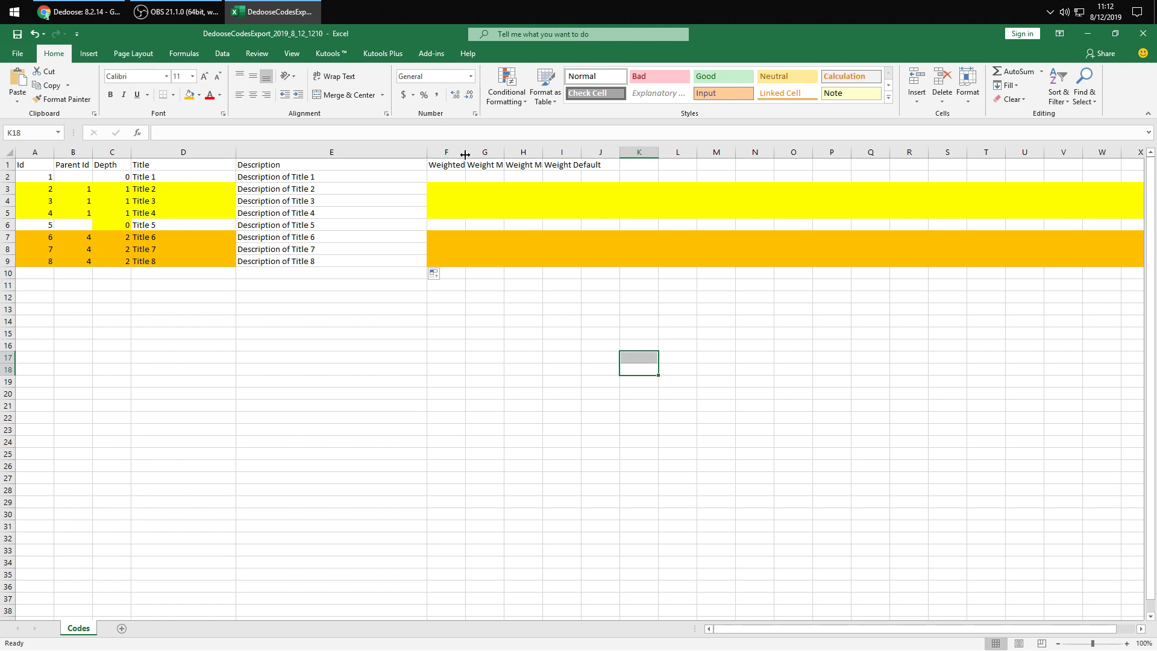
pyautogui.moveTo(465, 151); pyautogui.dragTo(669, 152)
# Widen columns G, H and I to show the Weight Minimum, Maximum and Default headers in full.
pyautogui.click(620, 265)
pyautogui.click(749, 215)
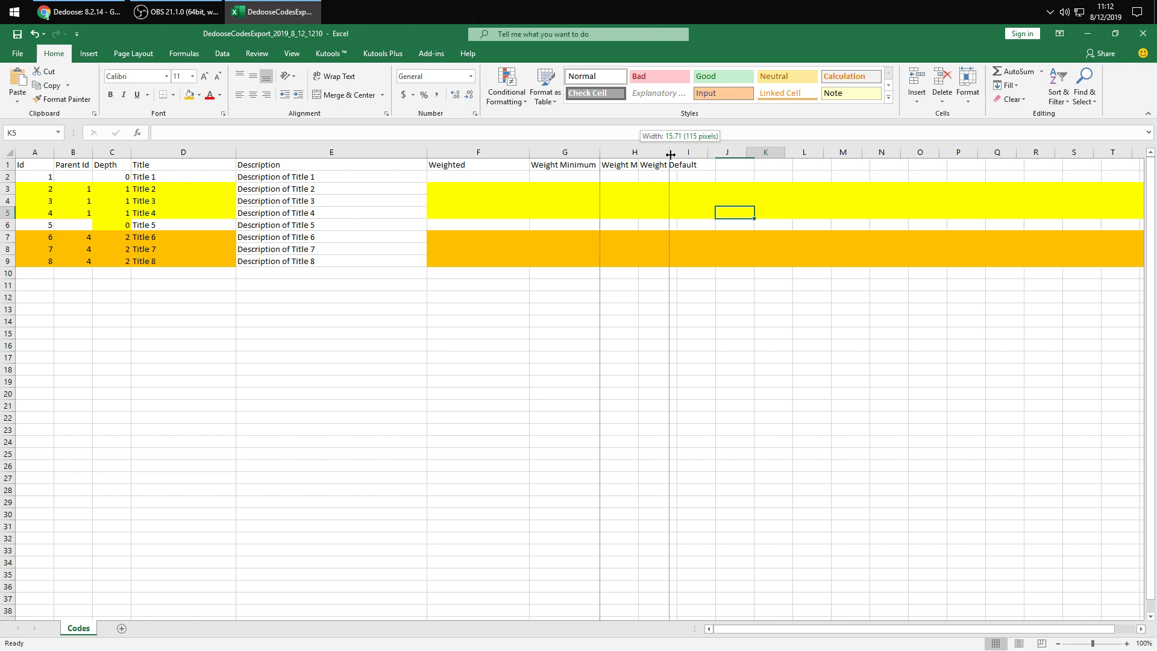
pyautogui.moveTo(804, 224); pyautogui.dragTo(765, 237)
pyautogui.moveTo(706, 149); pyautogui.dragTo(753, 152)
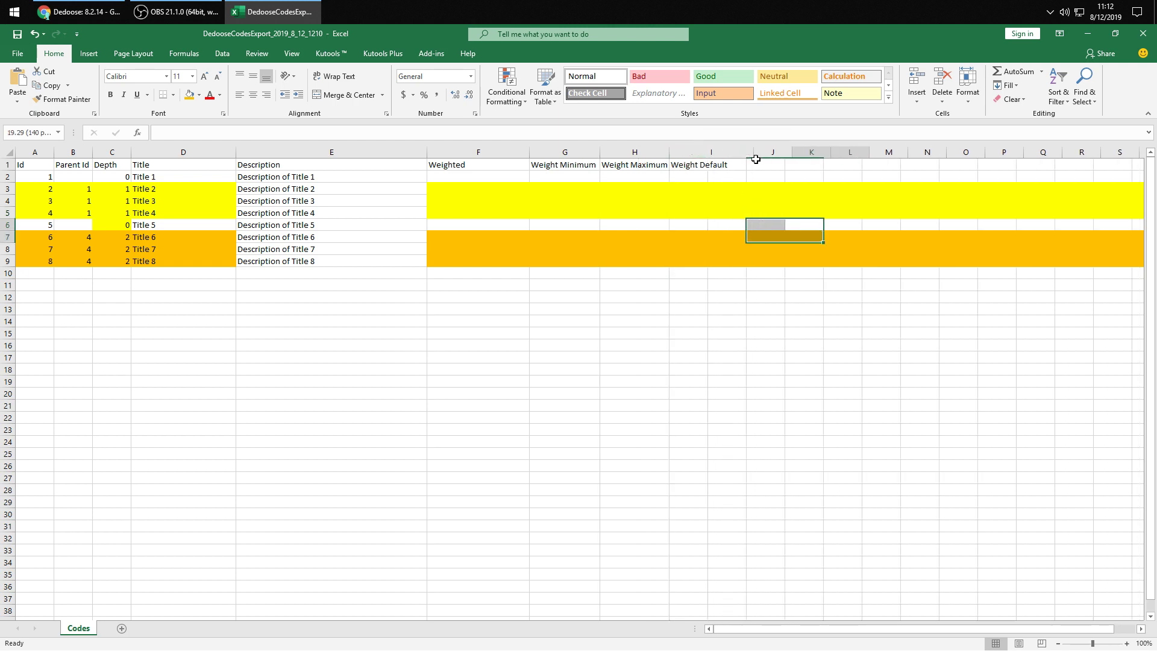
pyautogui.click(887, 321)
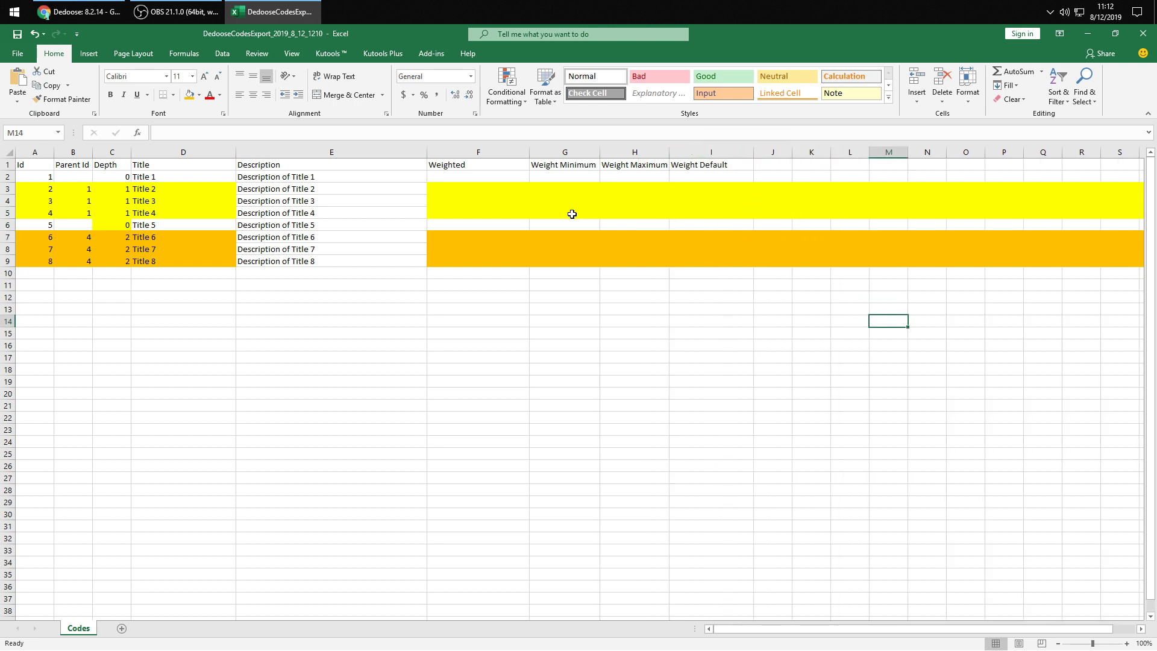
pyautogui.click(483, 170)
pyautogui.moveTo(483, 172); pyautogui.dragTo(750, 262)
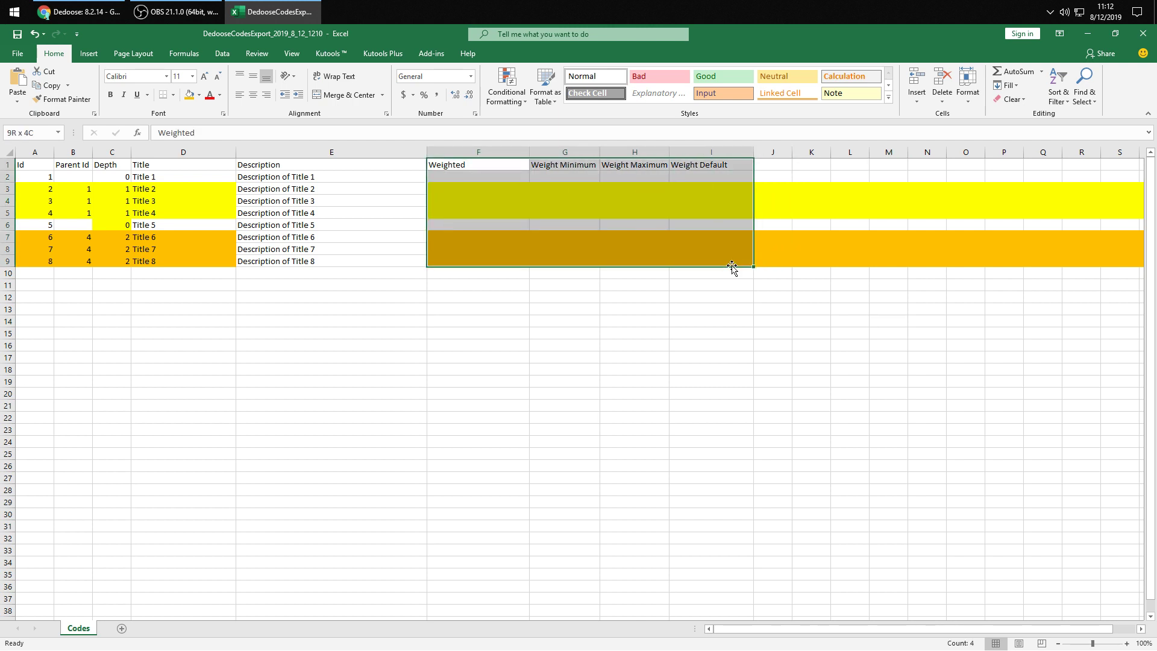
pyautogui.click(904, 377)
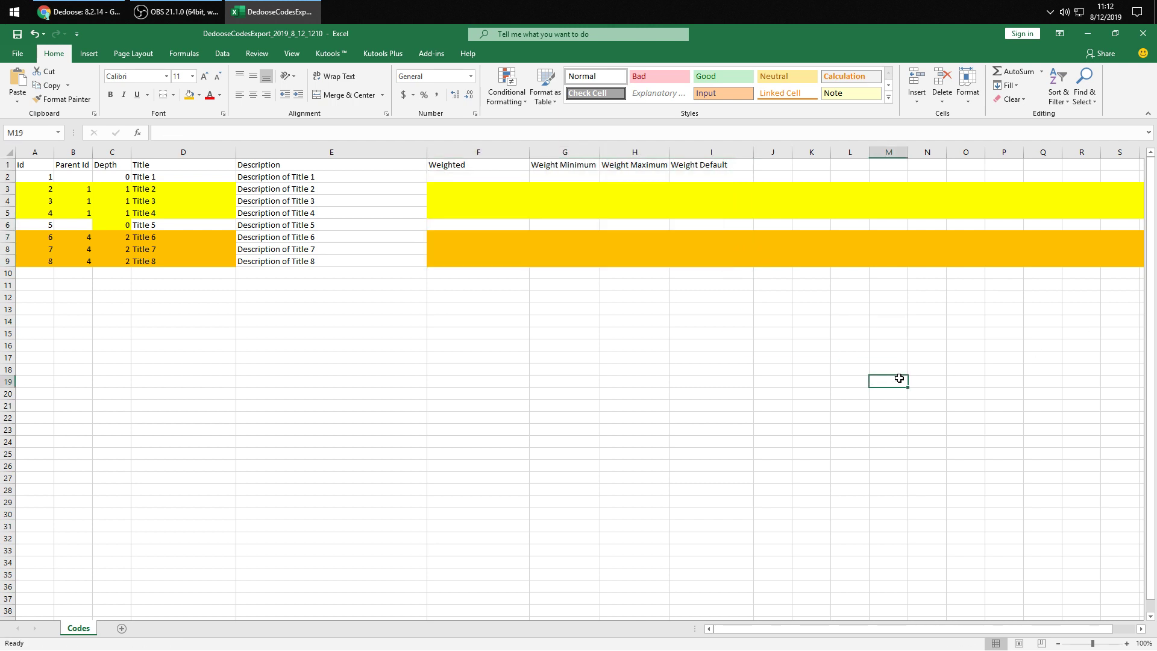
pyautogui.click(551, 236)
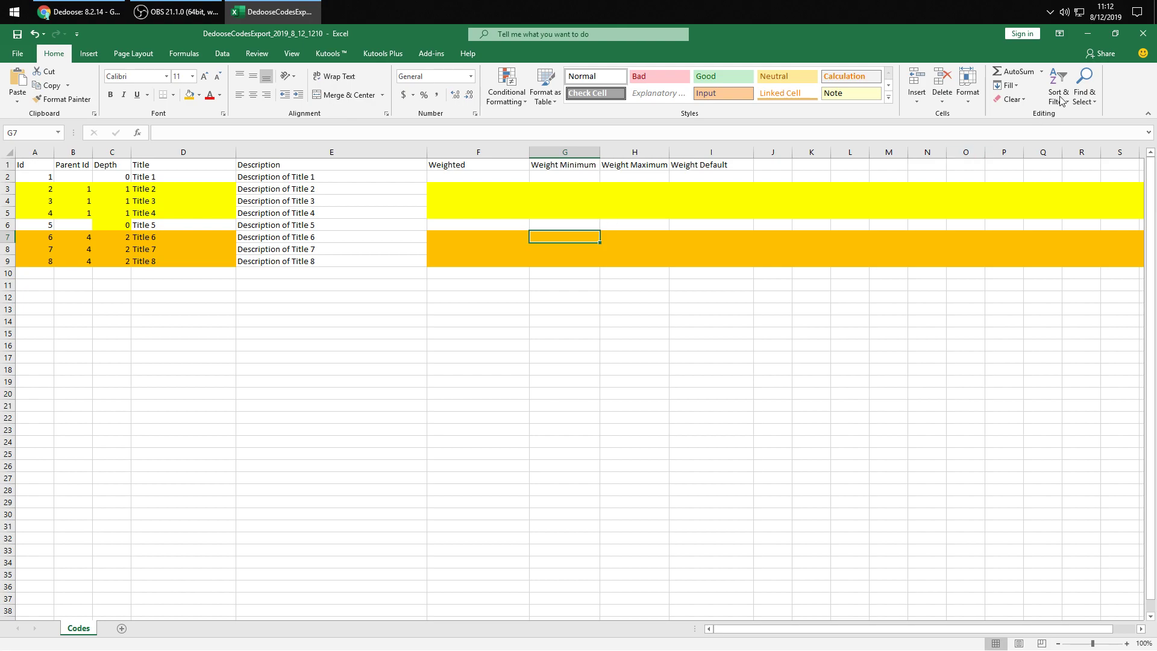
# Return to Dedoose and pick DedooseCodesExport under Import Codes to preview the eight codes.
pyautogui.click(1091, 35)
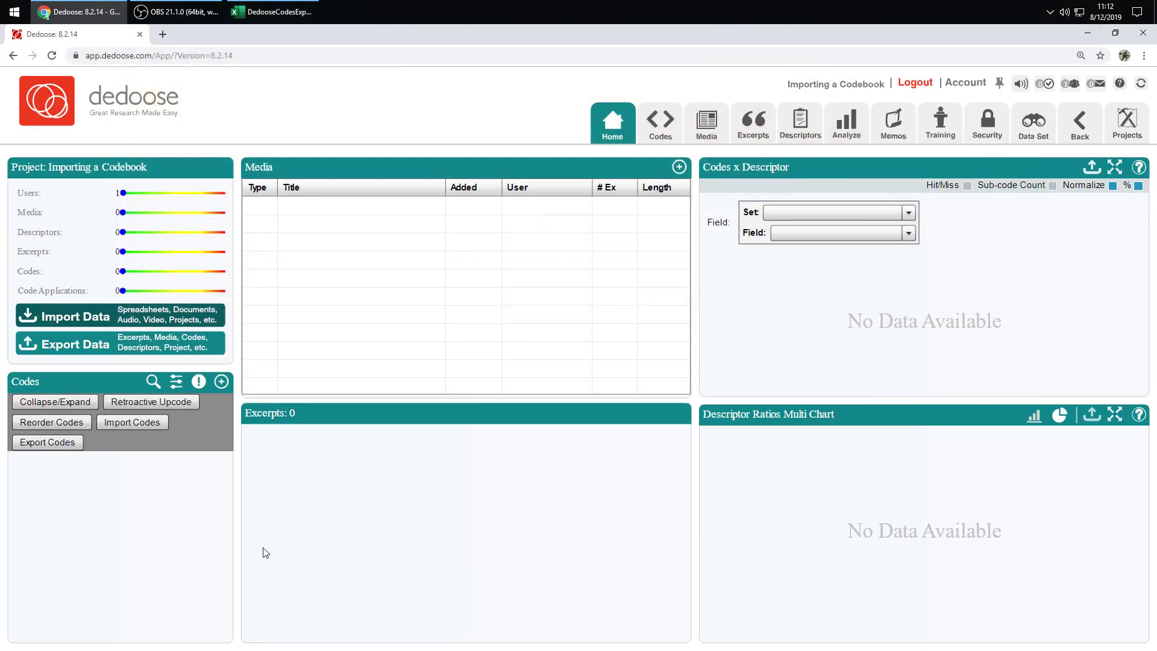
pyautogui.click(199, 382)
pyautogui.click(202, 384)
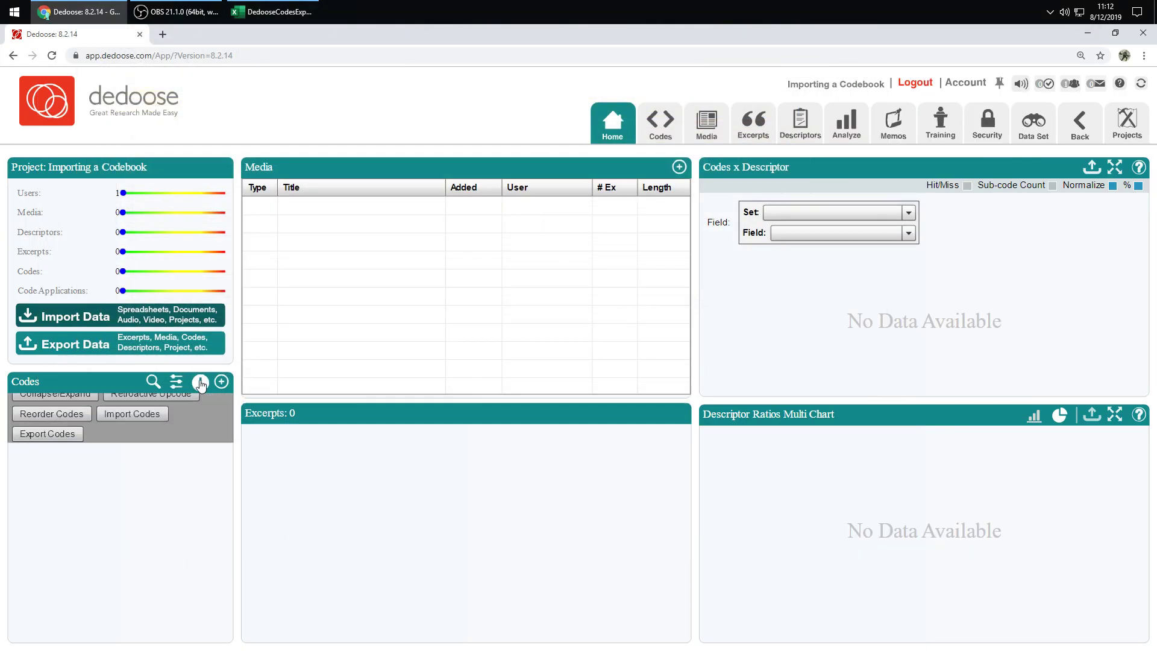
pyautogui.click(143, 423)
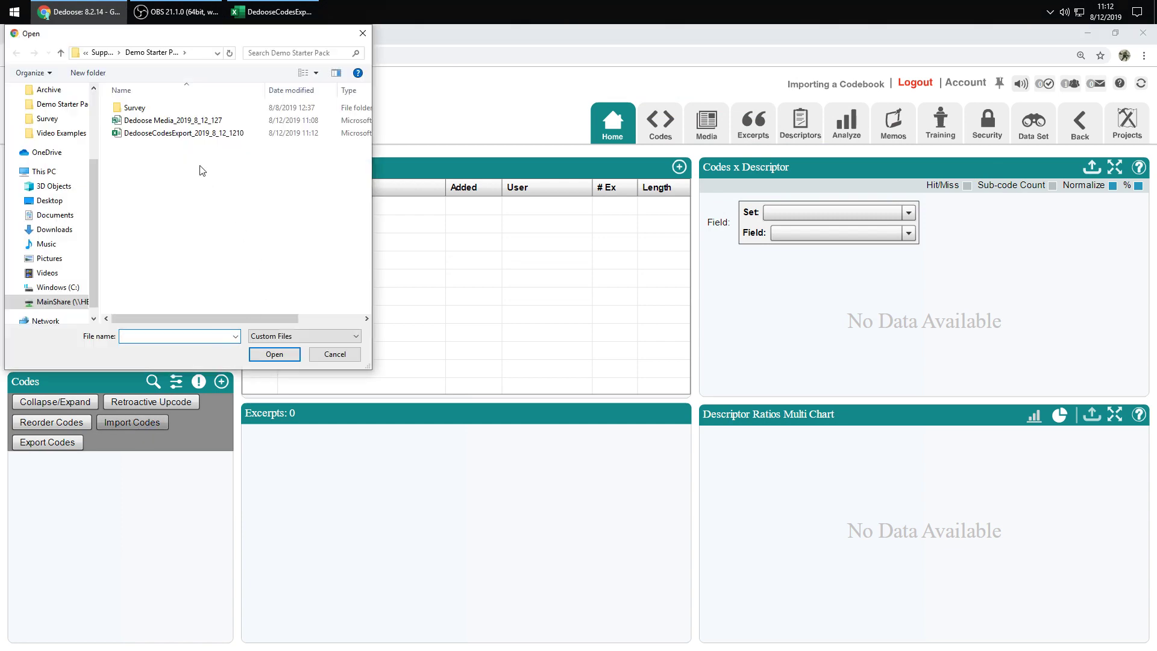
pyautogui.doubleClick(184, 133)
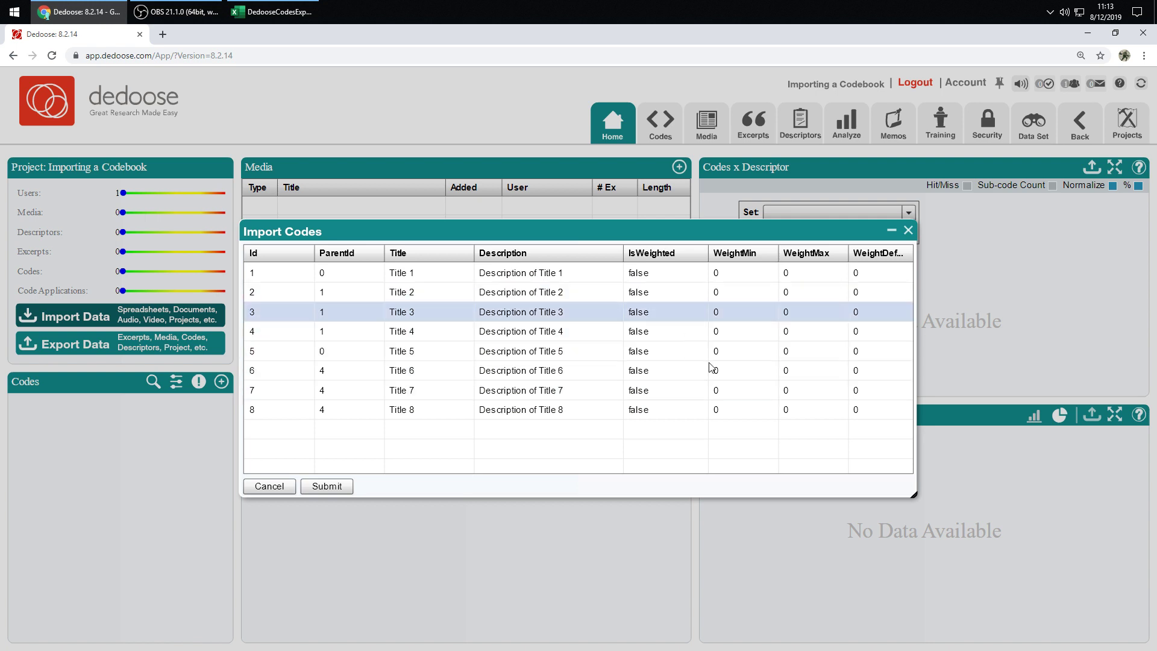
# Submit the Import Codes preview, bringing the project's code count to 8.
pyautogui.click(327, 485)
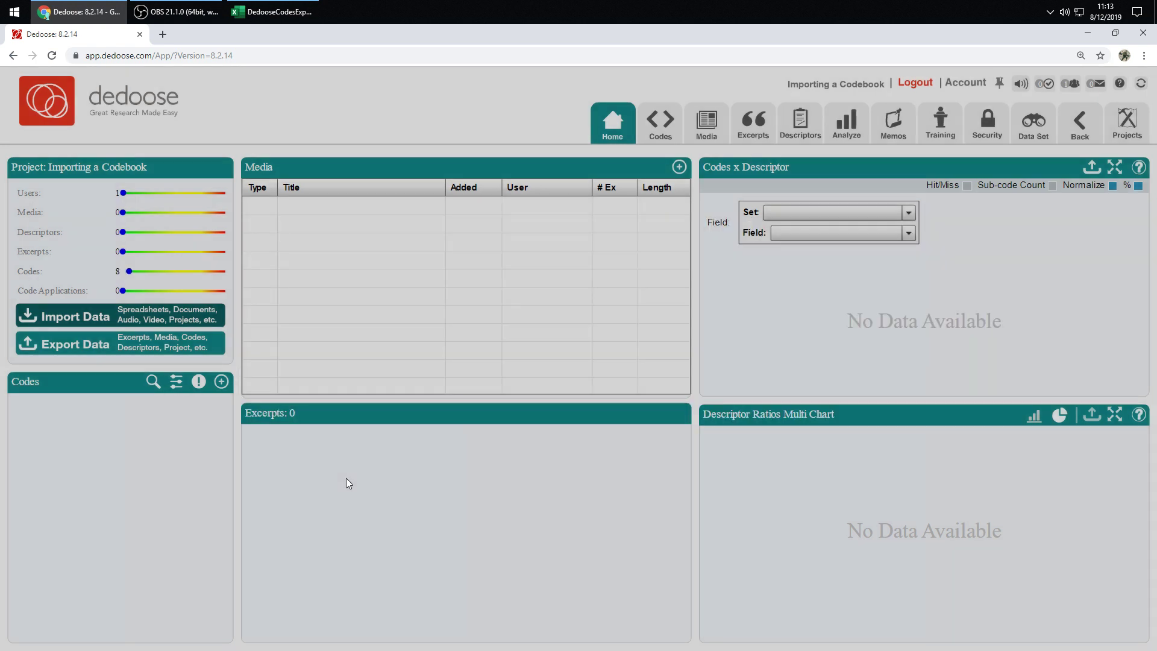
# Dismiss the import message, expand Title 4 to reveal Titles 6–8, and inspect Title 3's settings without changes.
pyautogui.click(572, 384)
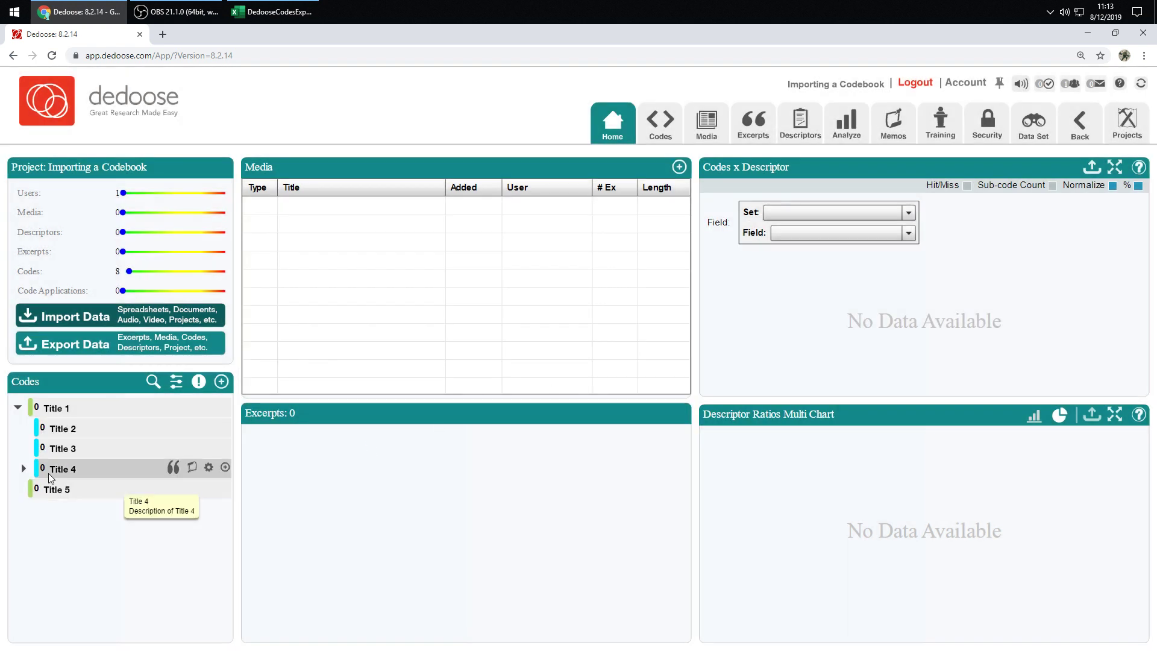
pyautogui.click(23, 468)
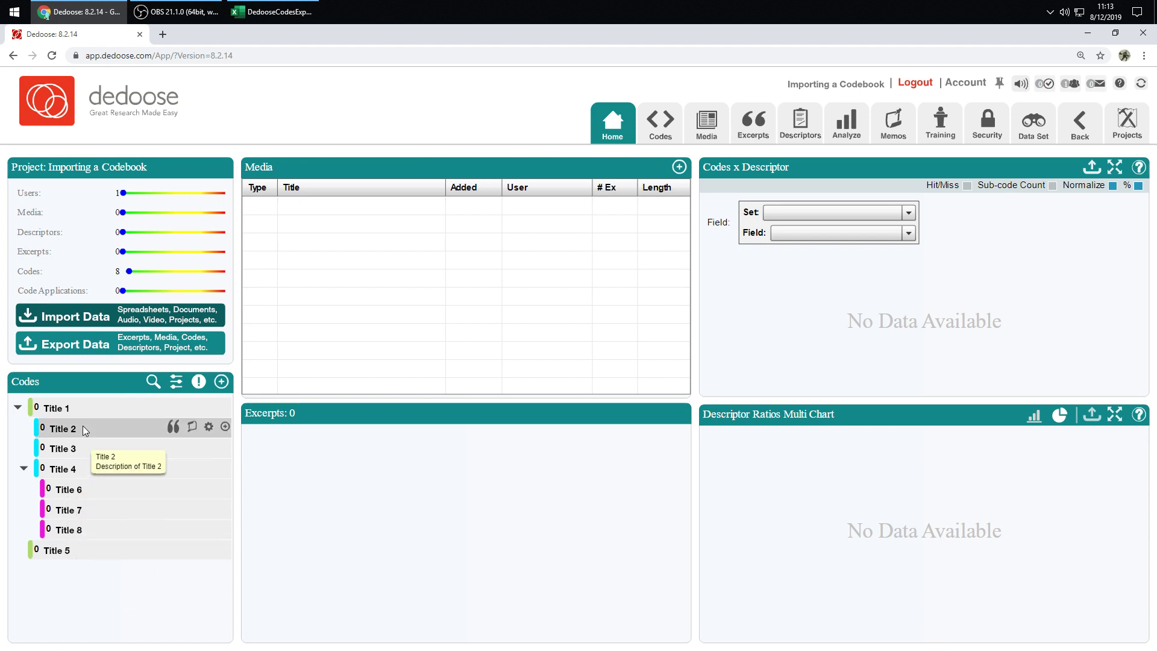
pyautogui.click(209, 448)
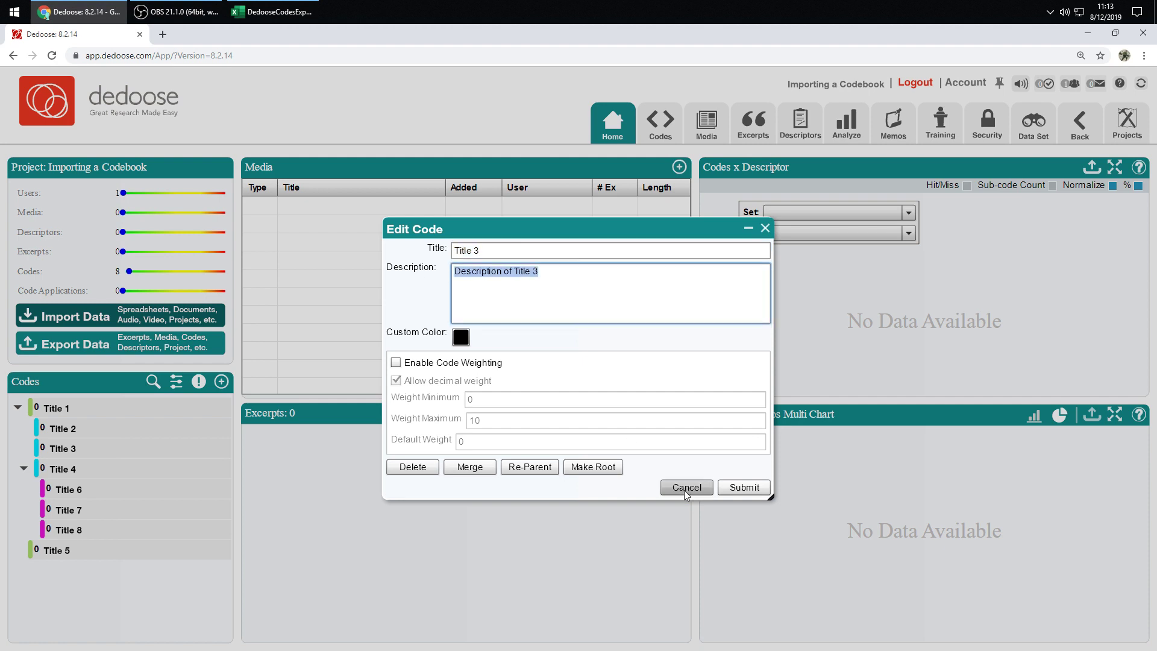
pyautogui.click(684, 487)
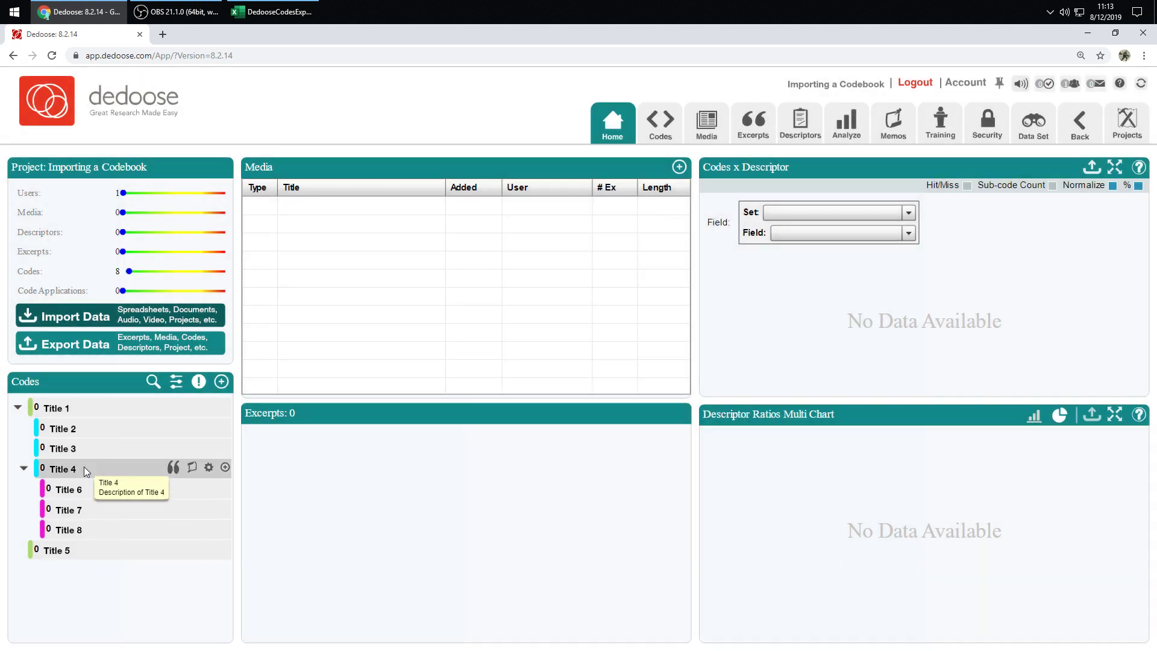